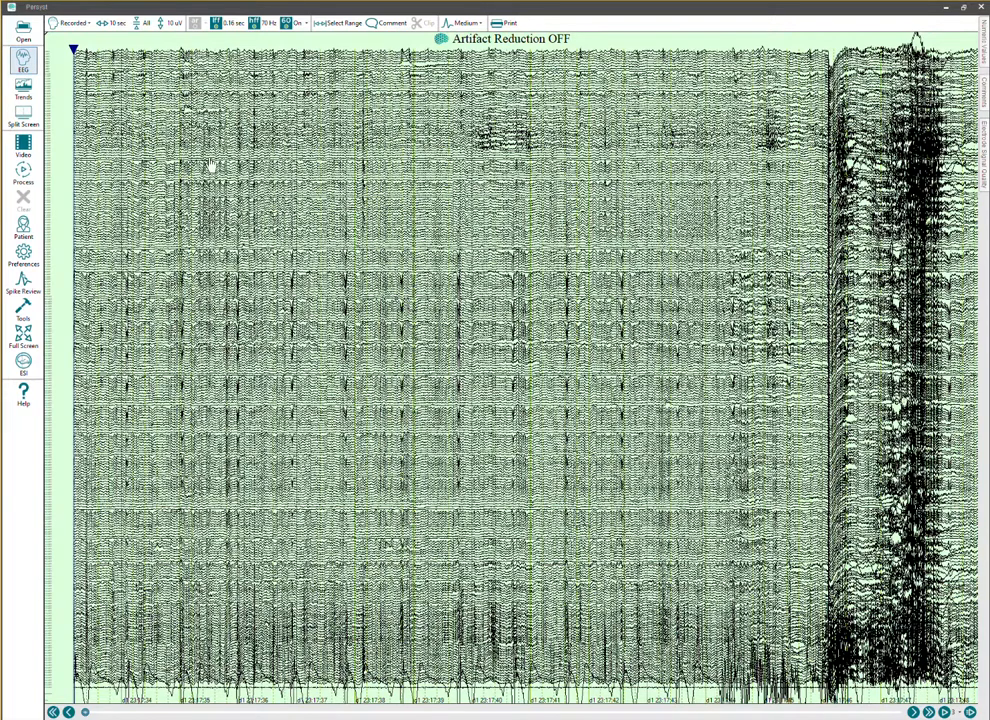
Examine the default channel map of the recorded headbox channels down to its last entries, leaving it unchanged.
{"action": "left_click", "coordinate": [70, 24]}
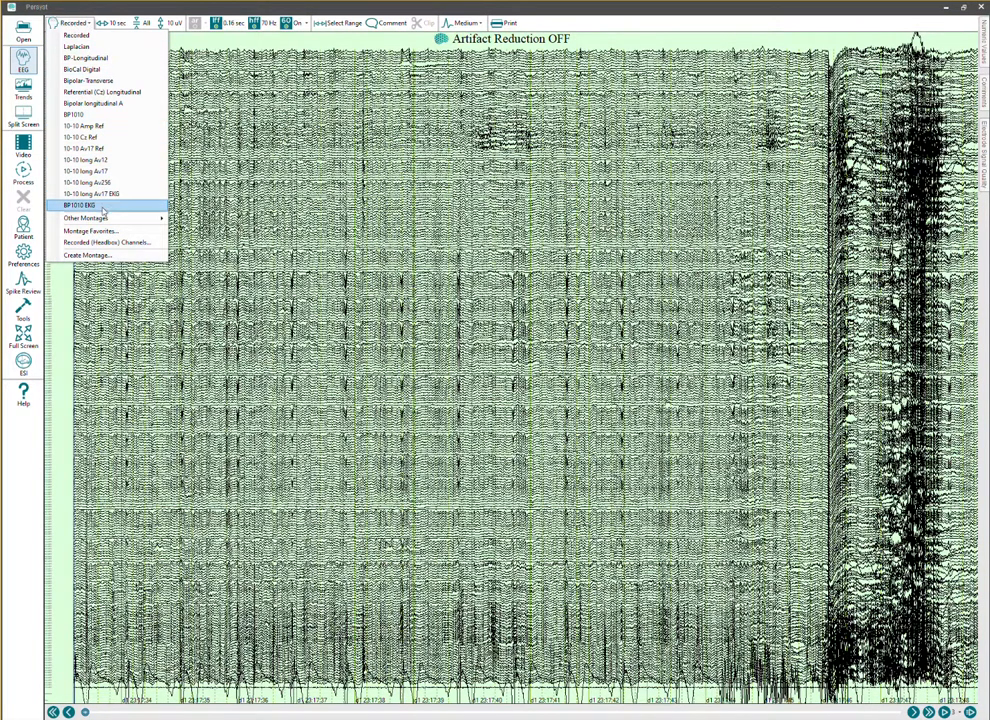
{"action": "left_click", "coordinate": [104, 243]}
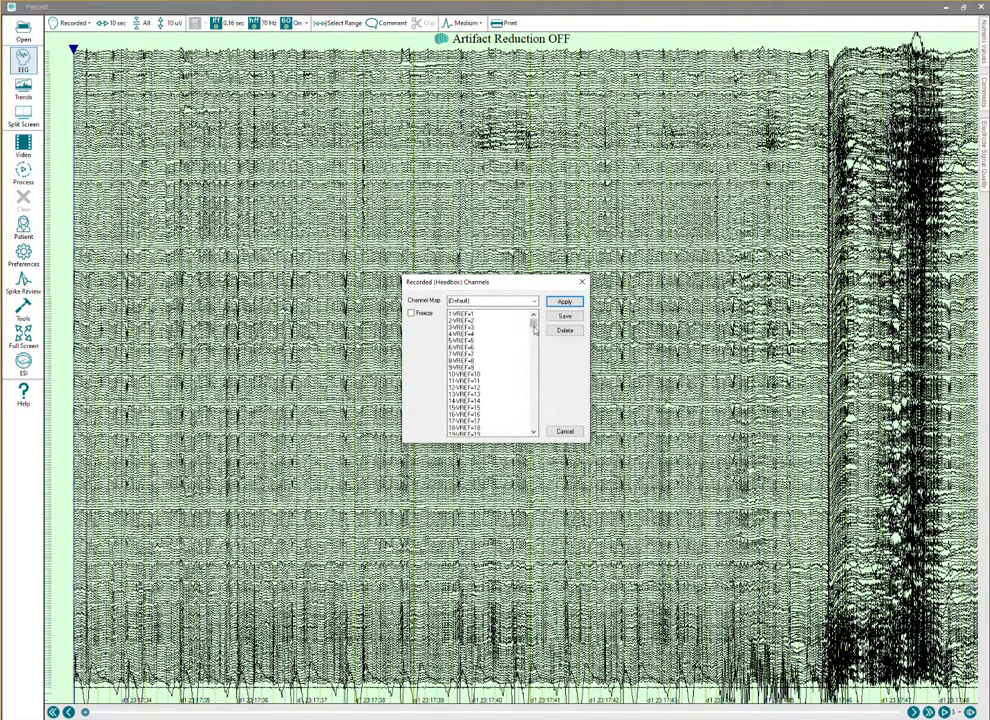
{"action": "left_click_drag", "start_coordinate": [533, 320], "coordinate": [542, 431]}
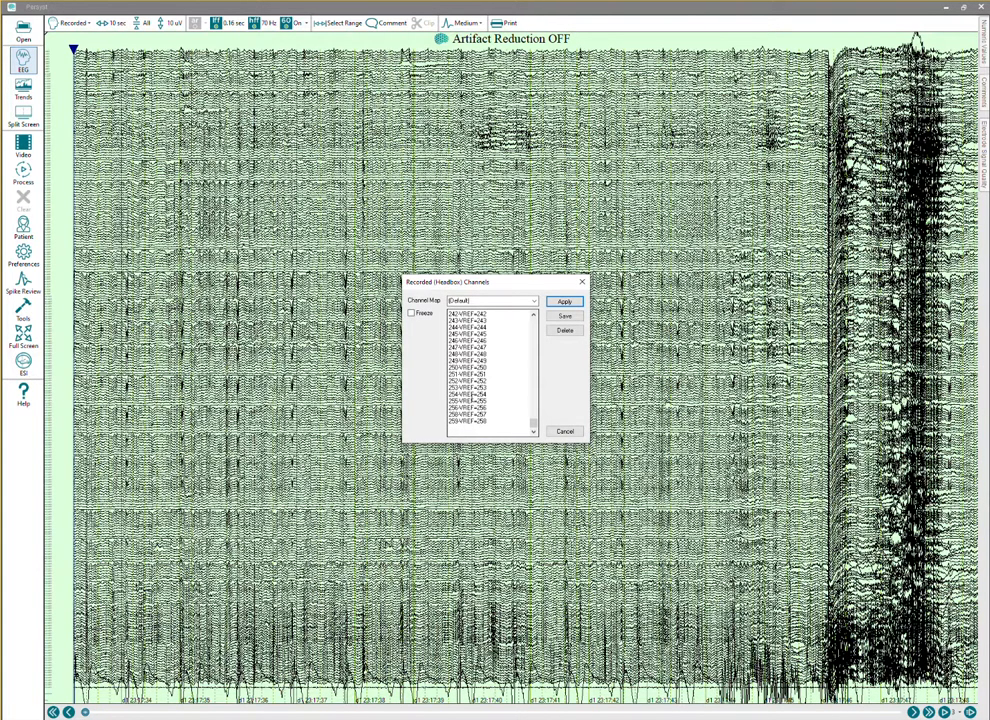
{"action": "double_click", "coordinate": [482, 421]}
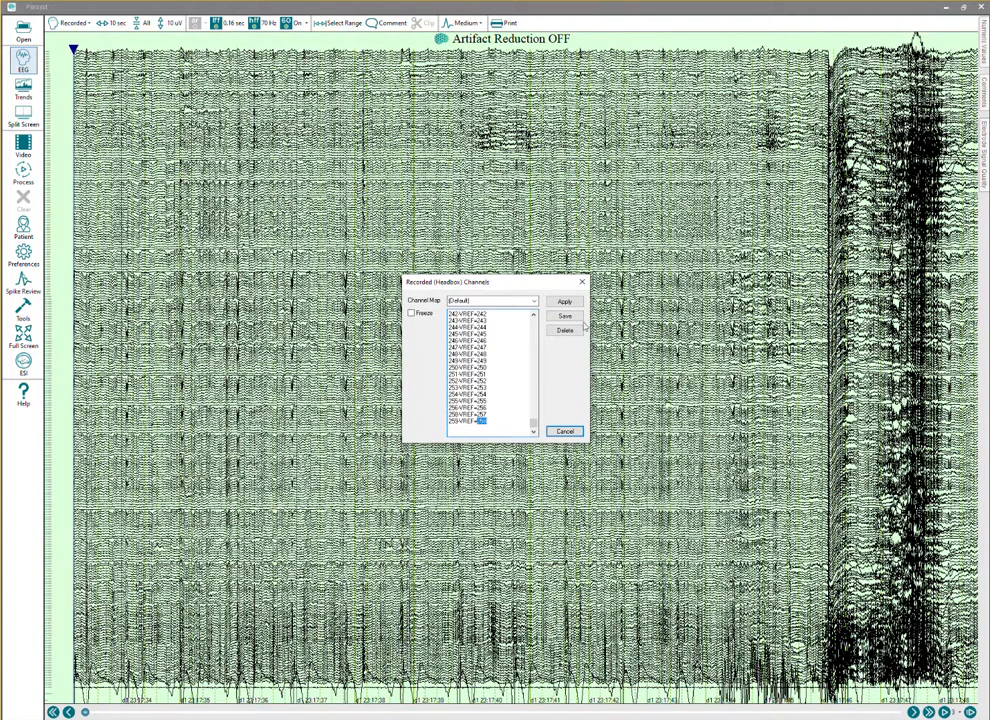
{"action": "left_click", "coordinate": [582, 282]}
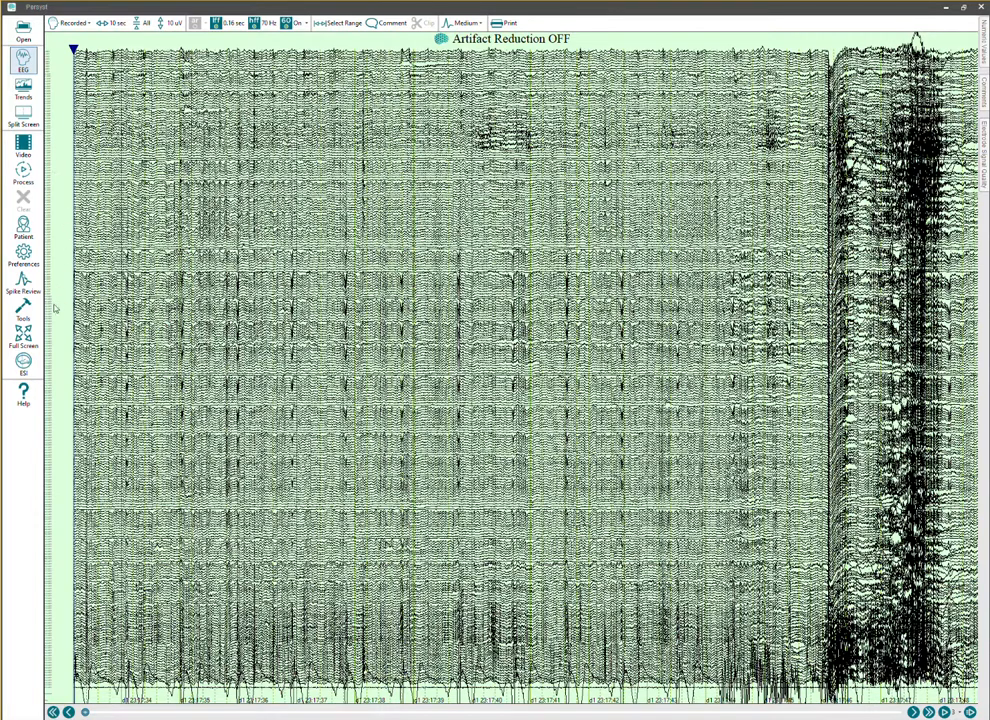
Show 24 channels per page and bring the last recorded channels into view.
{"action": "left_click", "coordinate": [142, 23]}
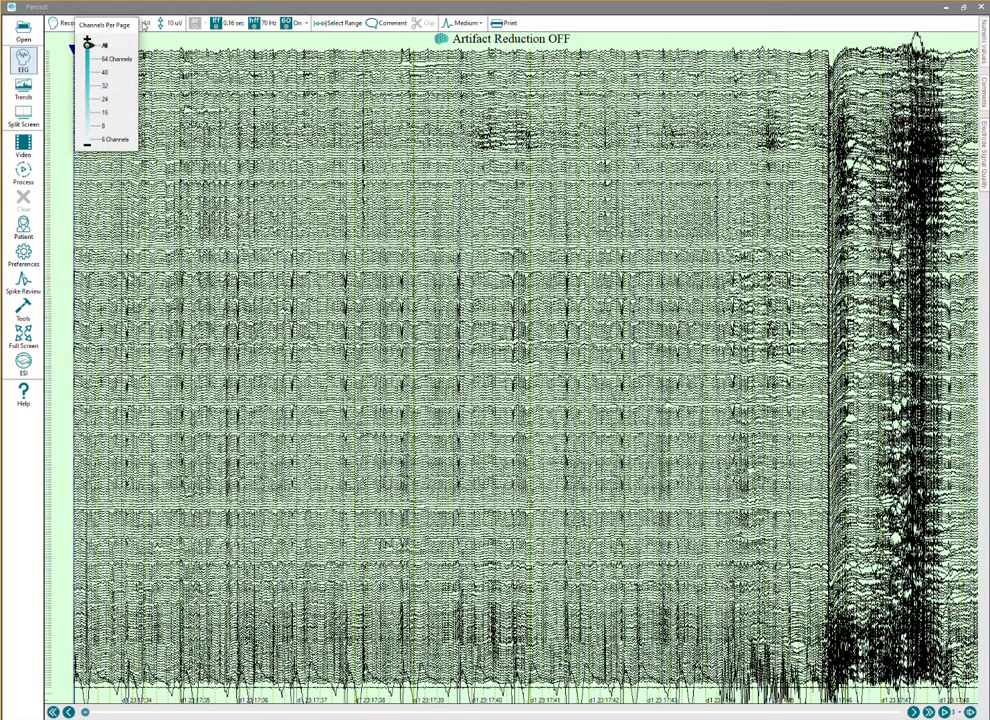
{"action": "left_click", "coordinate": [89, 99]}
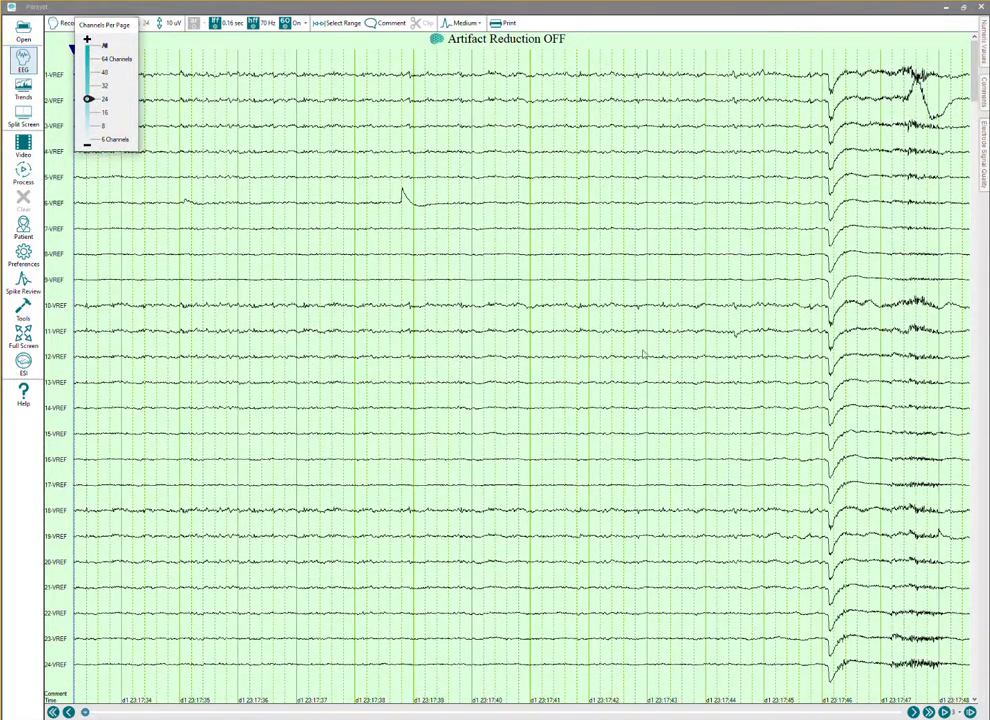
{"action": "left_click", "coordinate": [753, 78]}
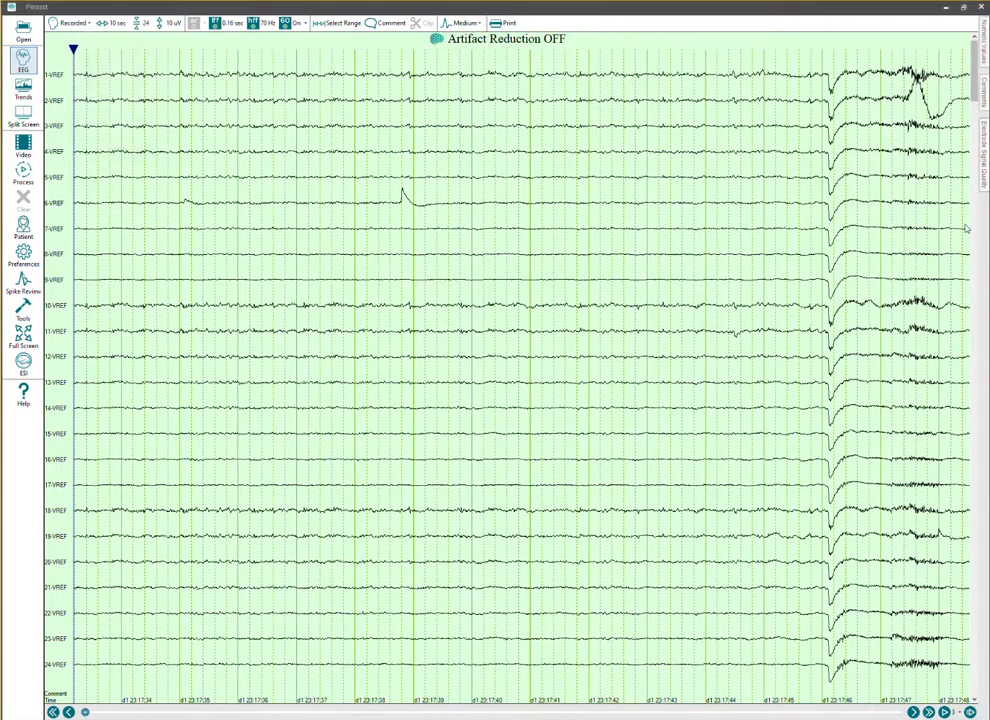
{"action": "left_click_drag", "start_coordinate": [975, 110], "coordinate": [984, 703]}
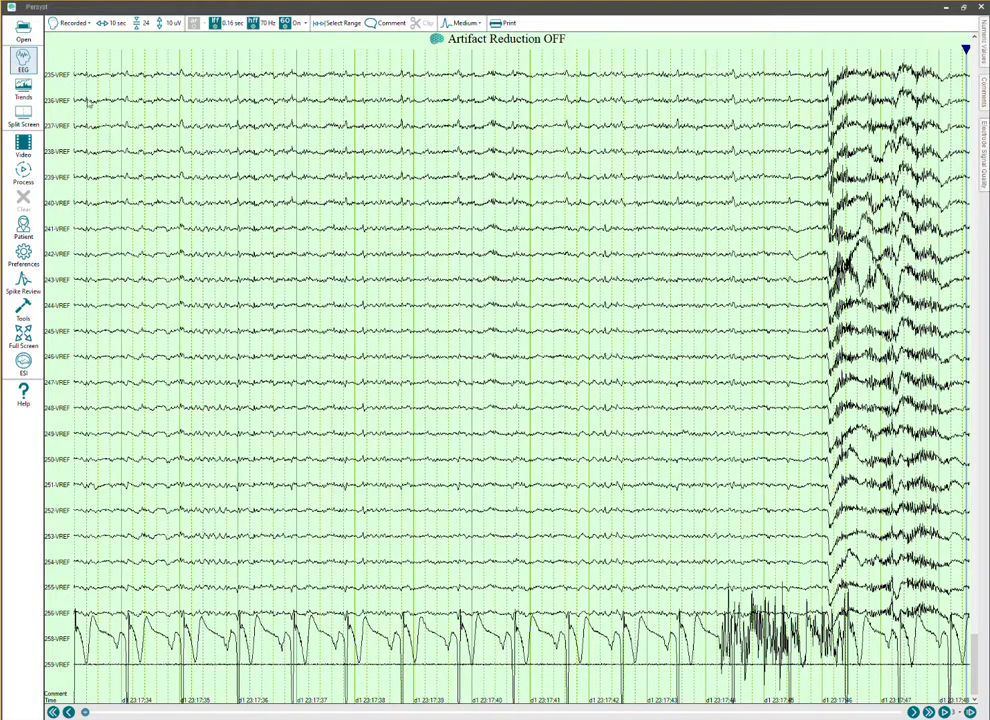
Apply the EGI 256 extended 10-10 relabel1 channel map to the recorded headbox channels after checking its last entries.
{"action": "left_click", "coordinate": [55, 23]}
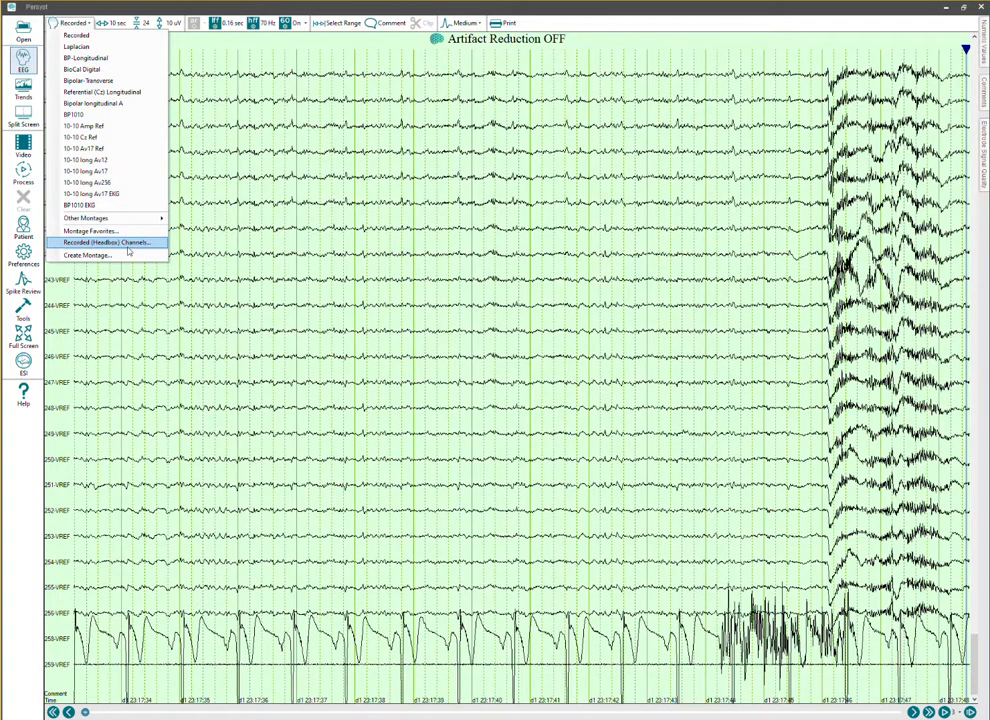
{"action": "left_click", "coordinate": [105, 242]}
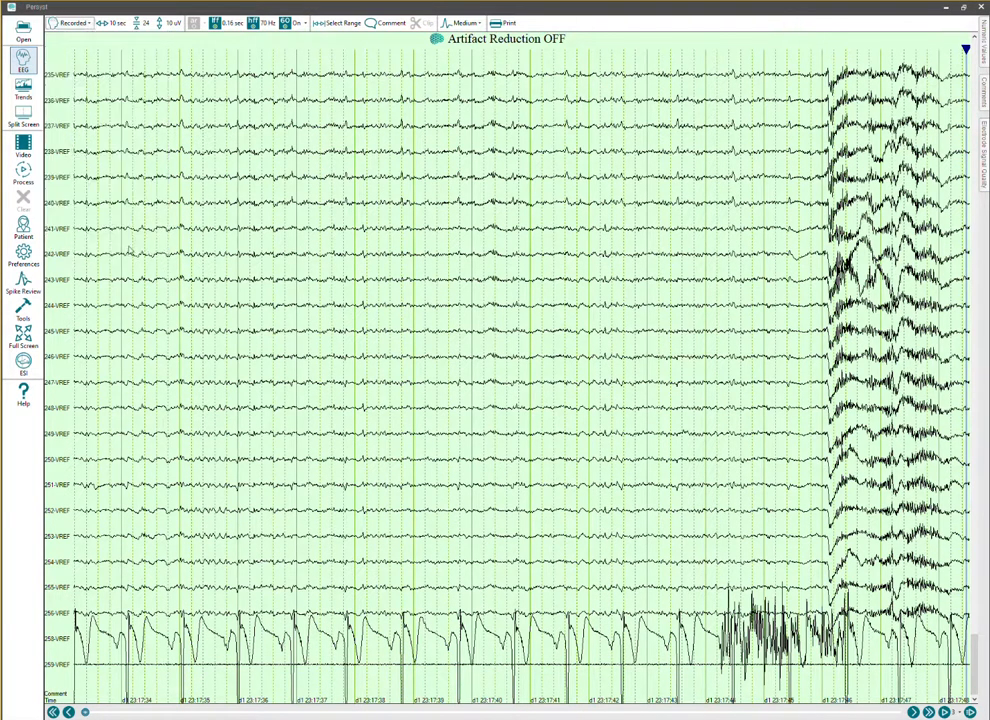
{"action": "left_click", "coordinate": [534, 302]}
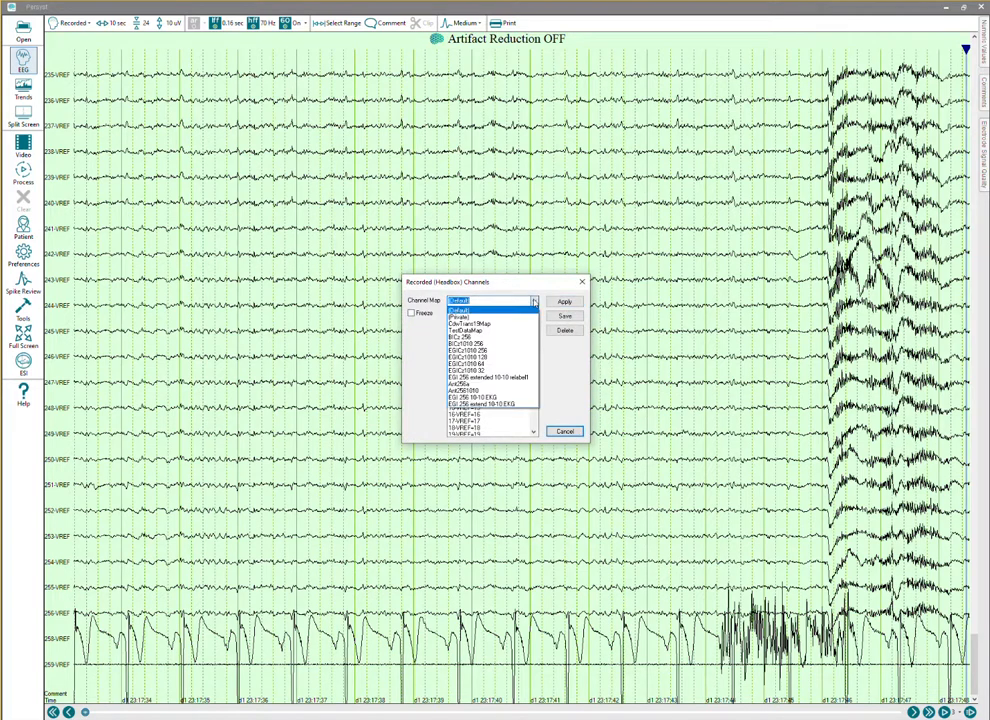
{"action": "left_click", "coordinate": [487, 378]}
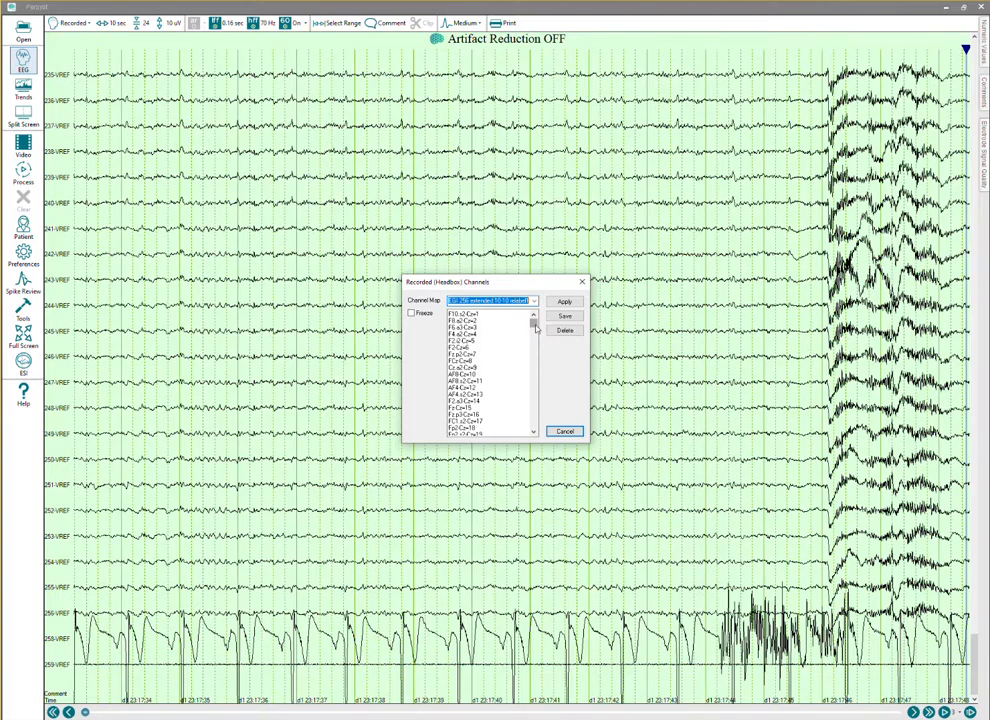
{"action": "left_click_drag", "start_coordinate": [536, 326], "coordinate": [531, 425]}
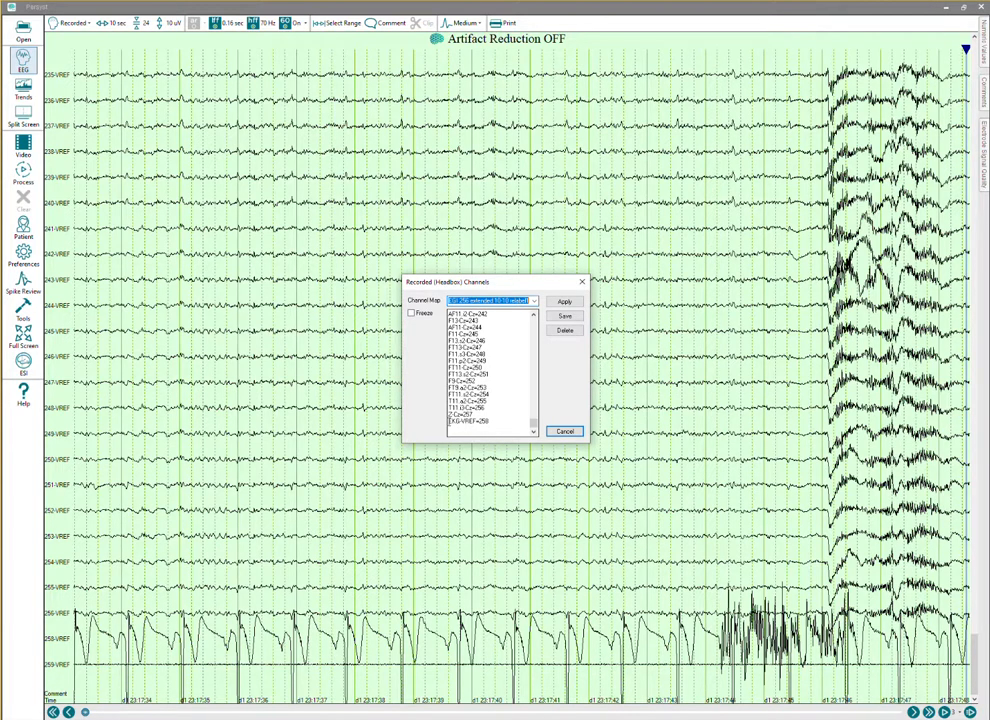
{"action": "left_click", "coordinate": [566, 302]}
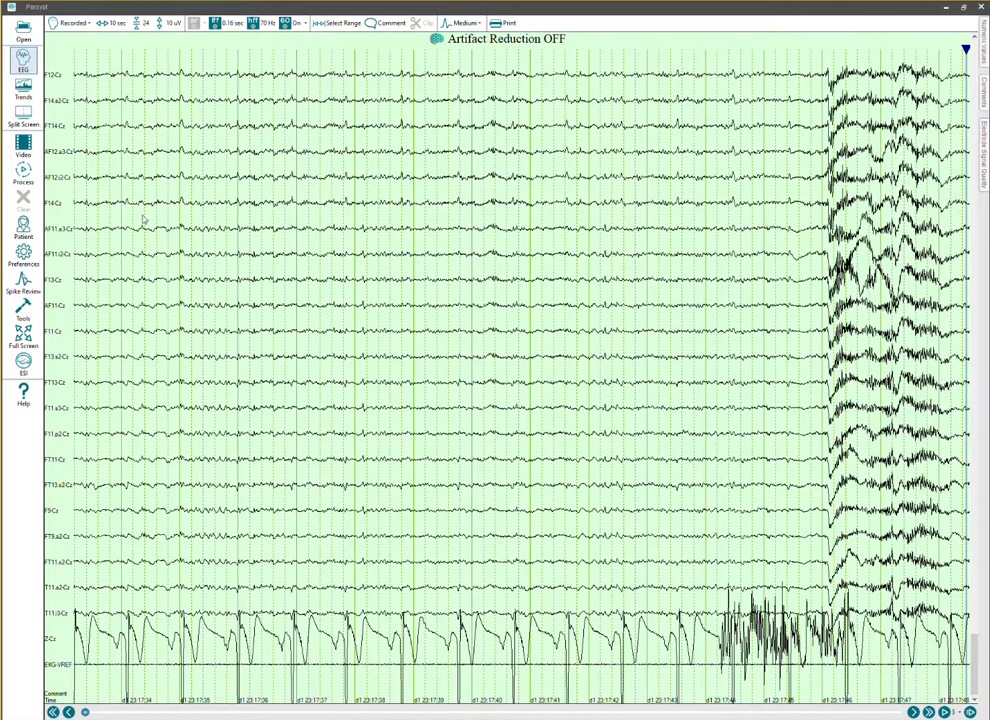
Apply the EGI 256 extend 10-10 EKG channel map to the recorded headbox channels and close the recording.
{"action": "left_click", "coordinate": [66, 25]}
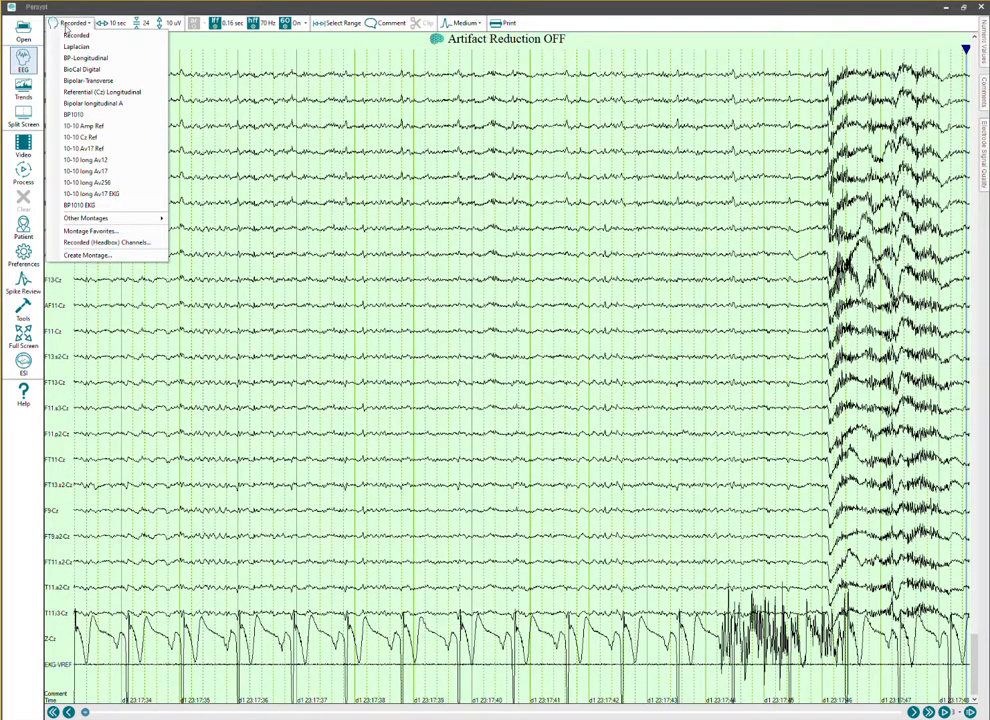
{"action": "left_click", "coordinate": [100, 242]}
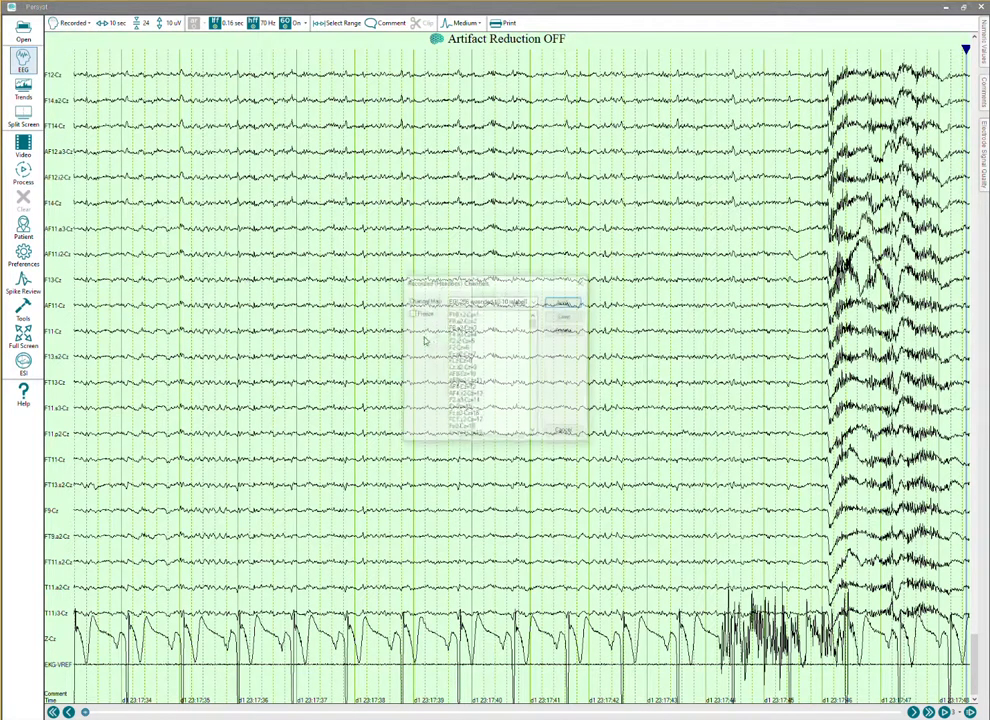
{"action": "left_click", "coordinate": [534, 301]}
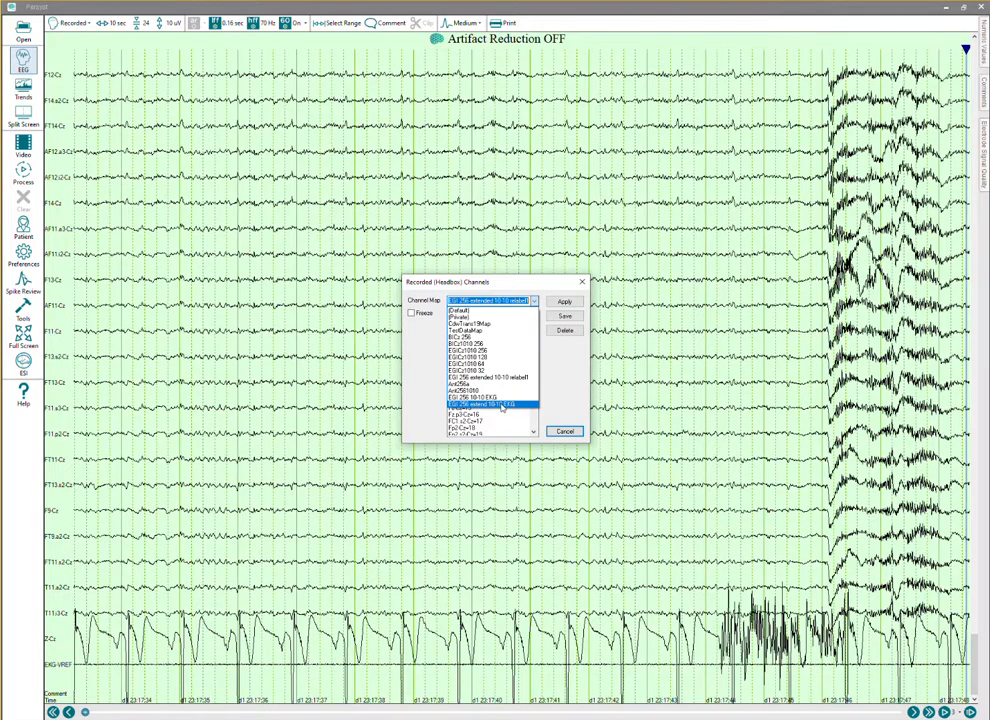
{"action": "left_click", "coordinate": [502, 405]}
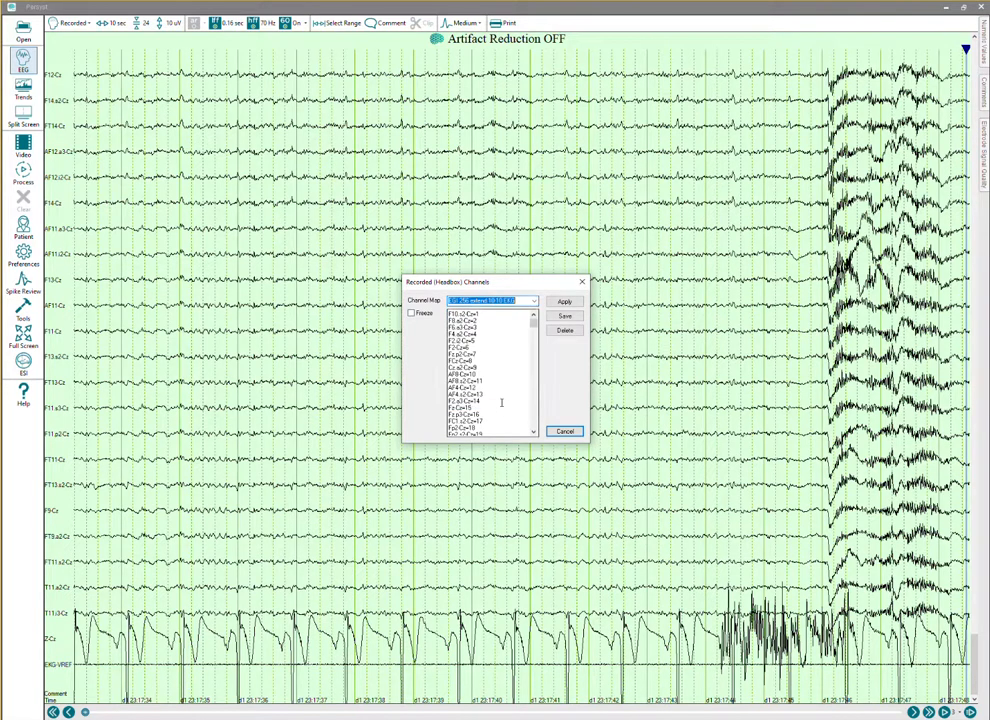
{"action": "left_click", "coordinate": [563, 303]}
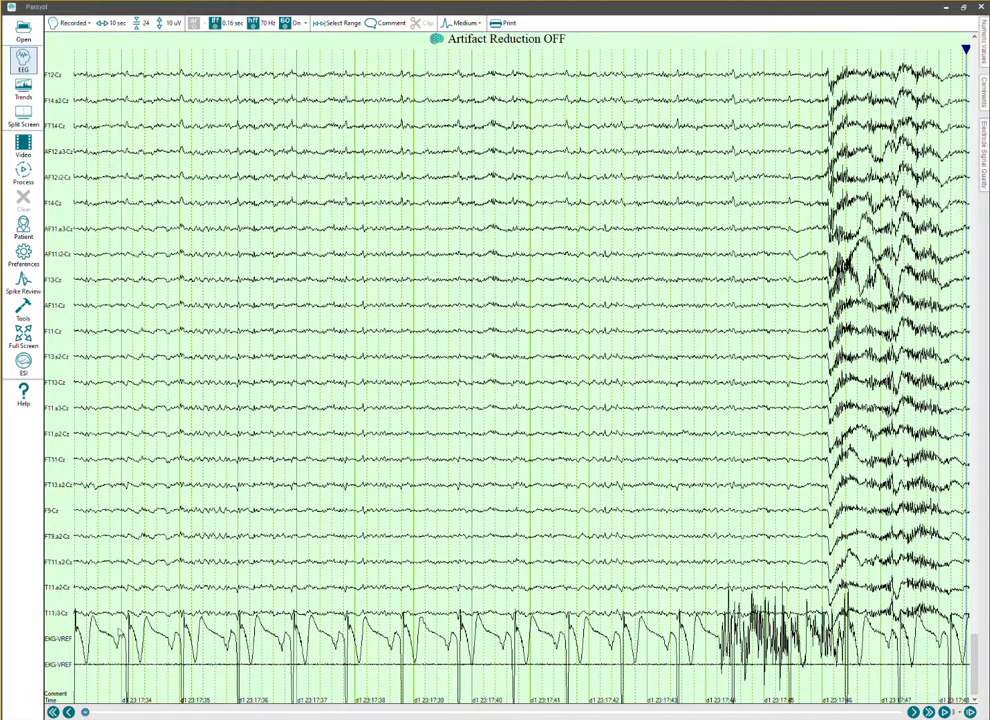
{"action": "left_click", "coordinate": [982, 8]}
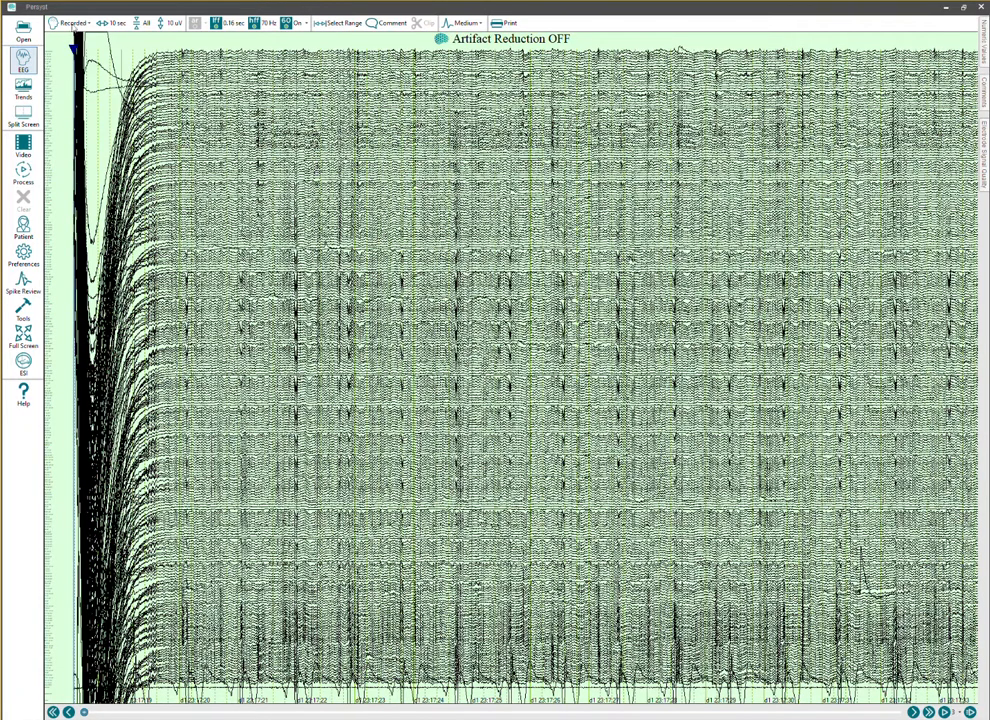
Examine the last entries of the channel map assigned to the newly opened recording, leaving the map unchanged.
{"action": "left_click", "coordinate": [74, 23]}
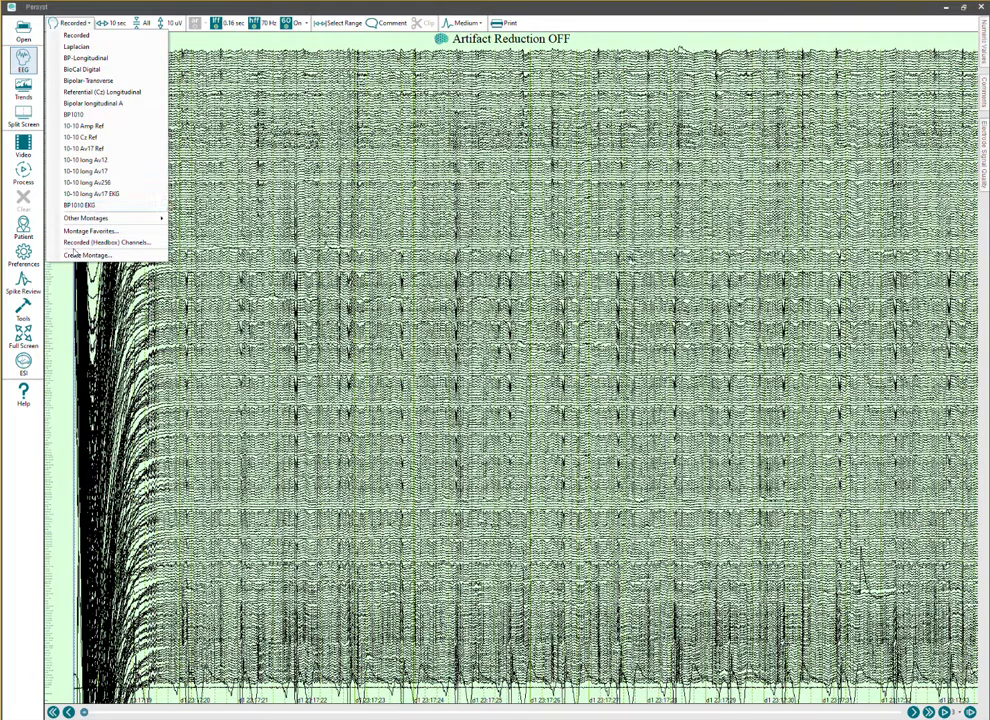
{"action": "left_click", "coordinate": [88, 242]}
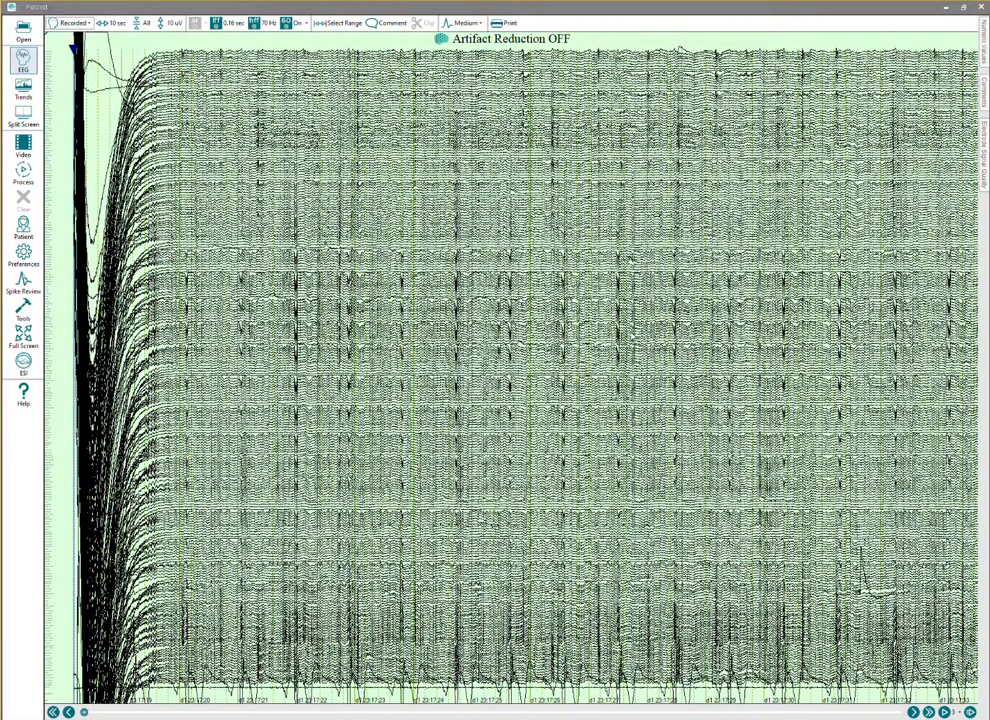
{"action": "left_click_drag", "start_coordinate": [533, 323], "coordinate": [545, 435]}
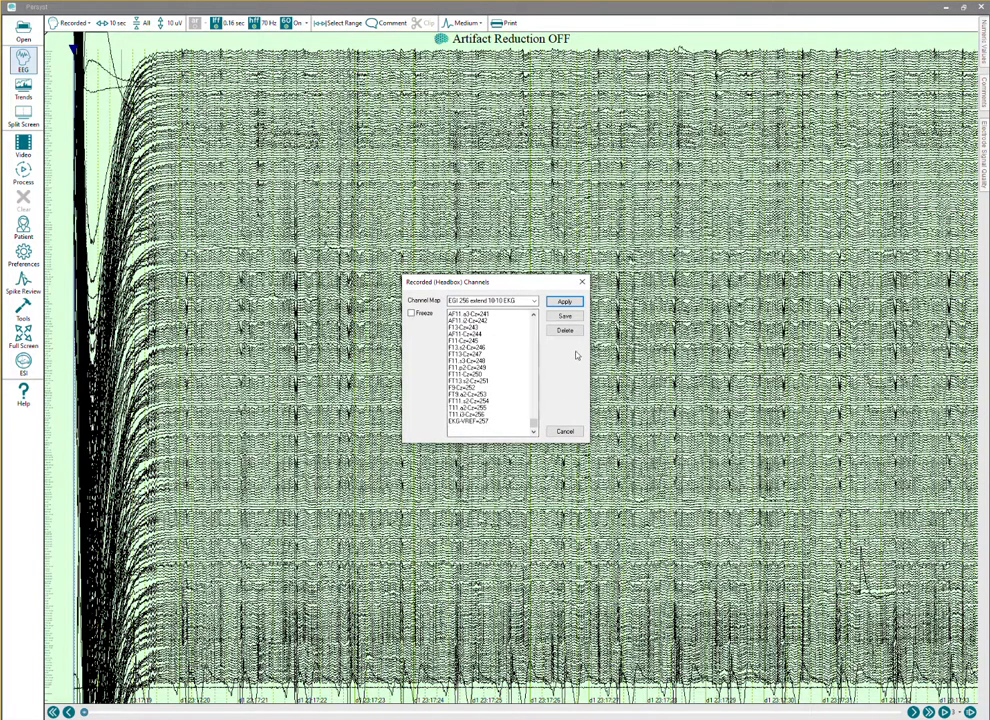
{"action": "left_click", "coordinate": [565, 431]}
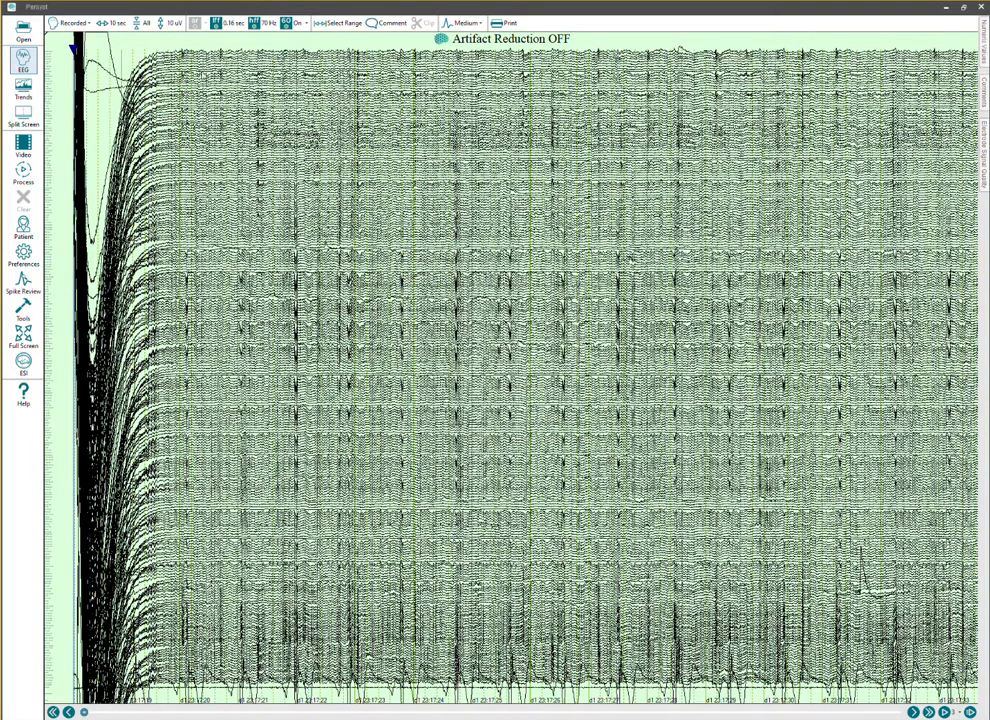
Show 32 channels per page and bring this recording's last channels, including the EKG, into view.
{"action": "left_click", "coordinate": [148, 24]}
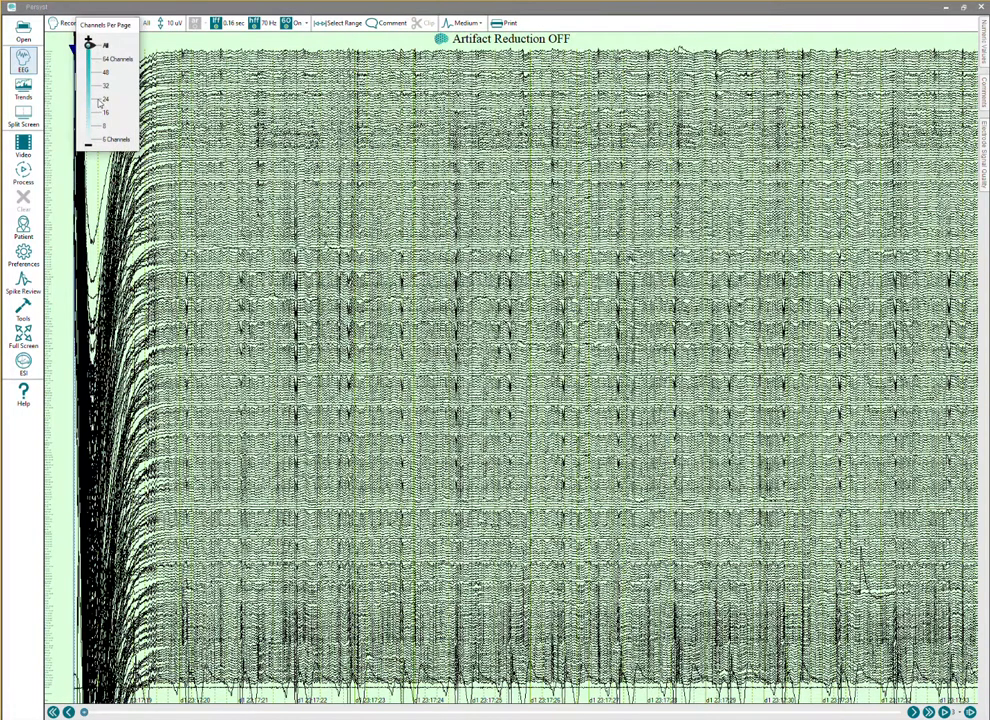
{"action": "left_click", "coordinate": [89, 86]}
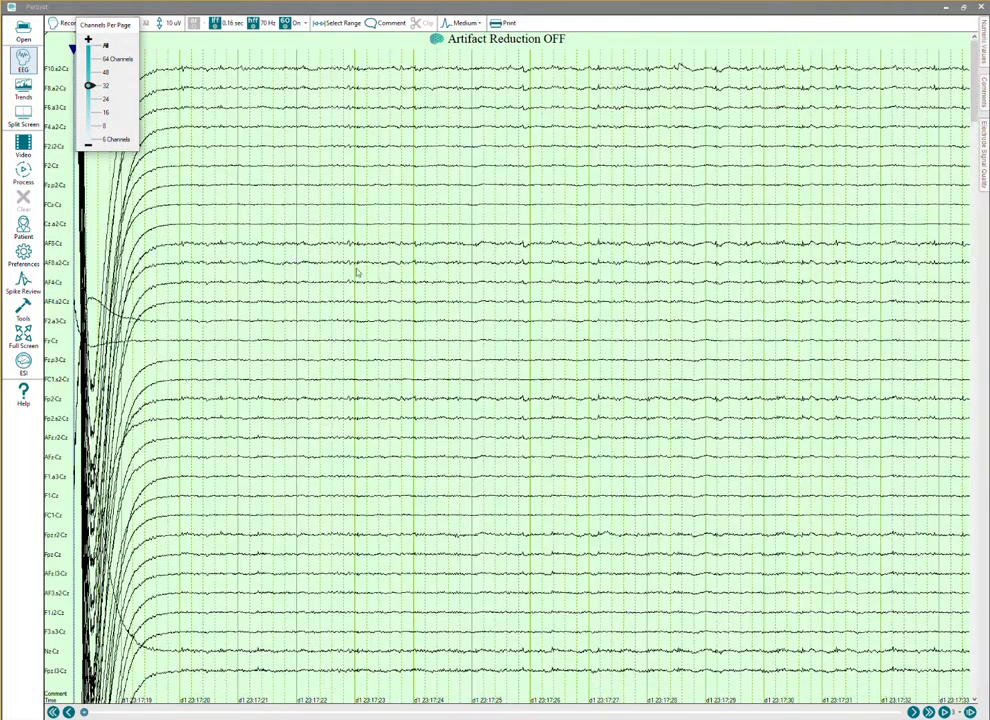
{"action": "left_click", "coordinate": [976, 114]}
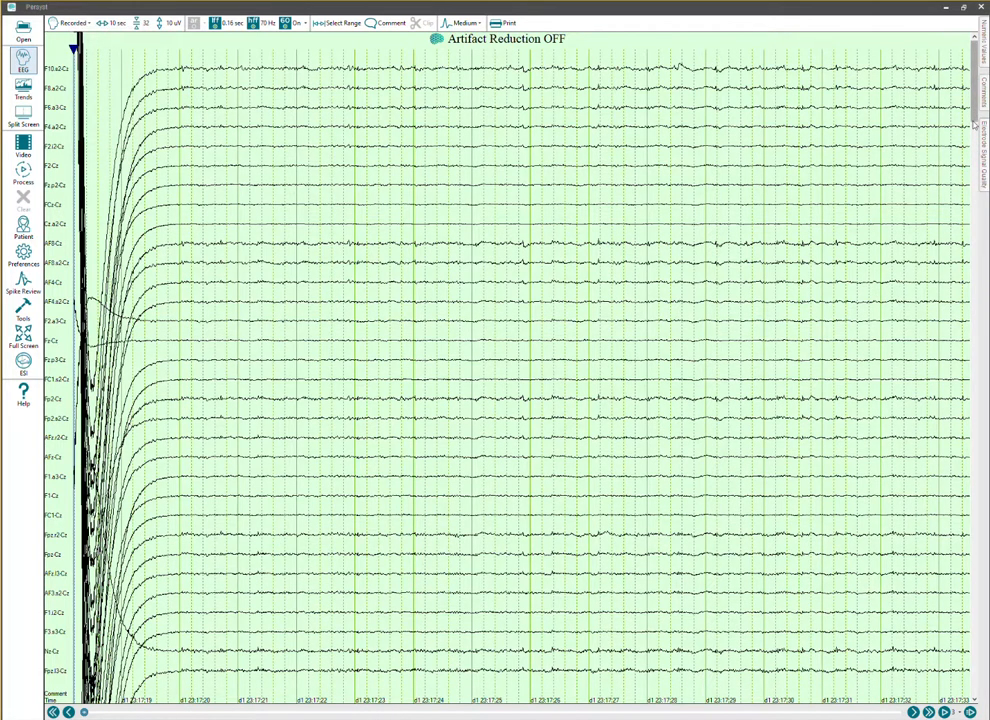
{"action": "left_click_drag", "start_coordinate": [974, 116], "coordinate": [958, 714]}
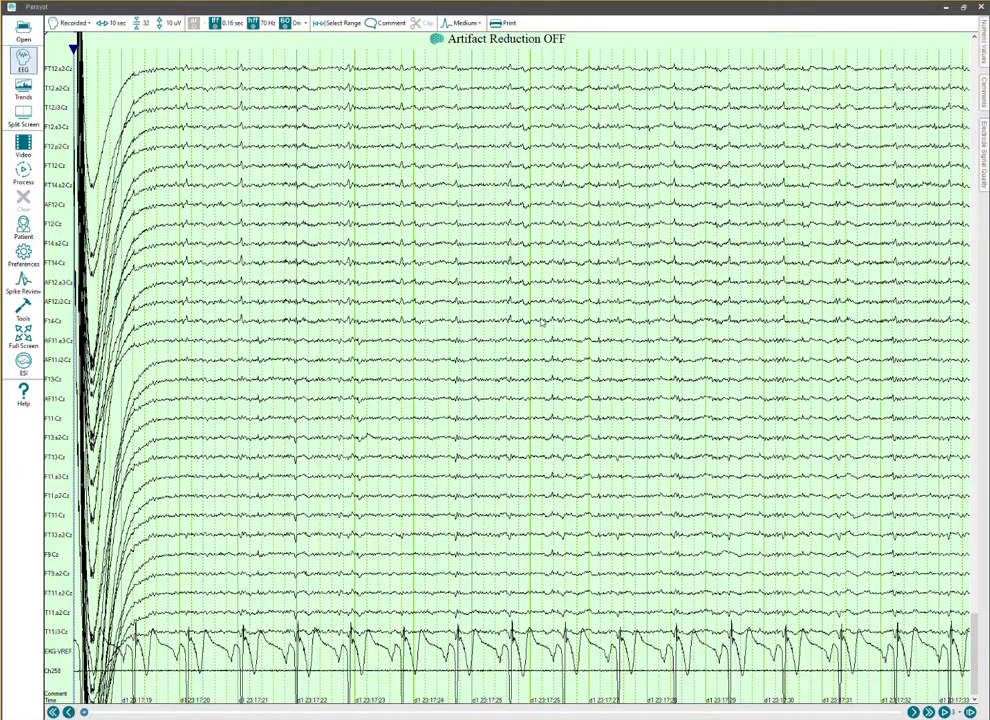
Show the EEG and trends side by side and load Trend Settings Version P14 1010.mmx as the trend template file.
{"action": "left_click", "coordinate": [22, 112]}
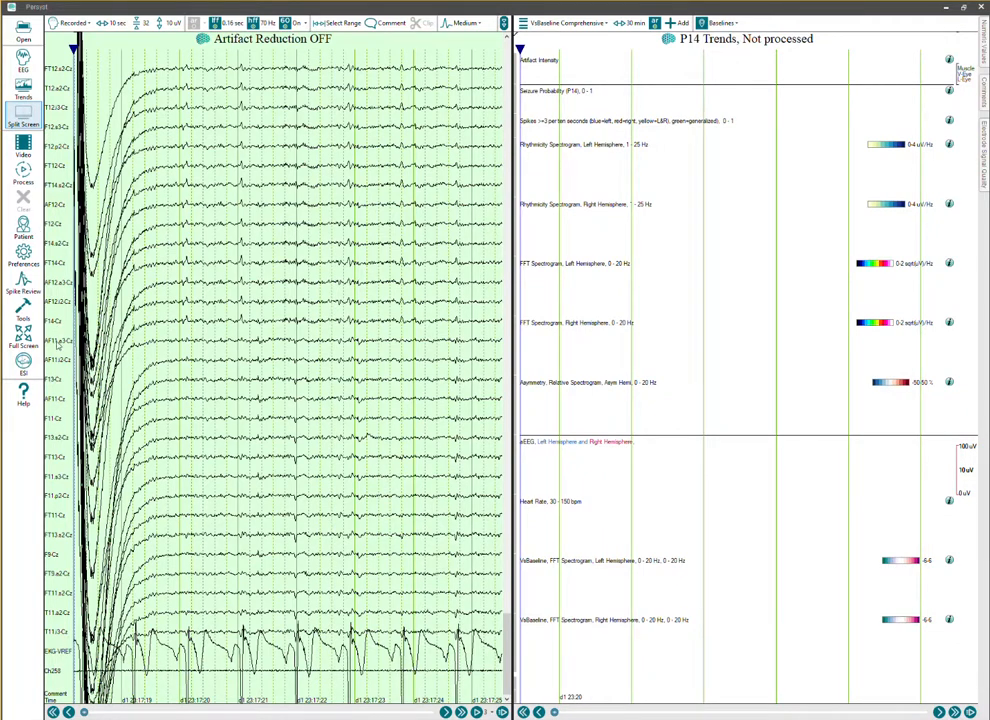
{"action": "left_click", "coordinate": [22, 255]}
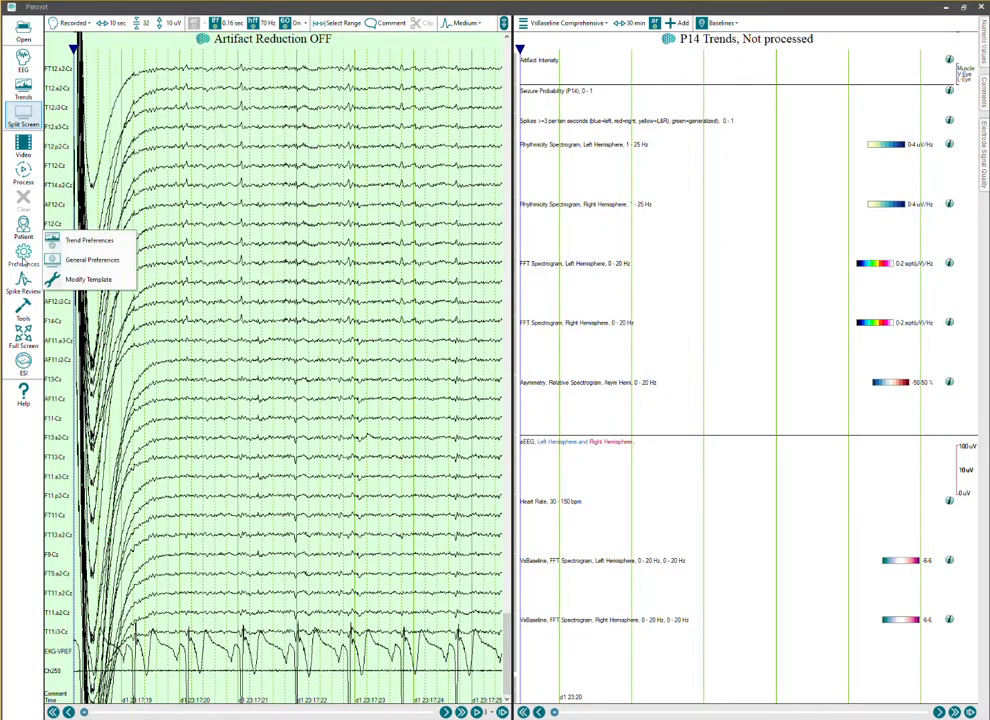
{"action": "left_click", "coordinate": [88, 240]}
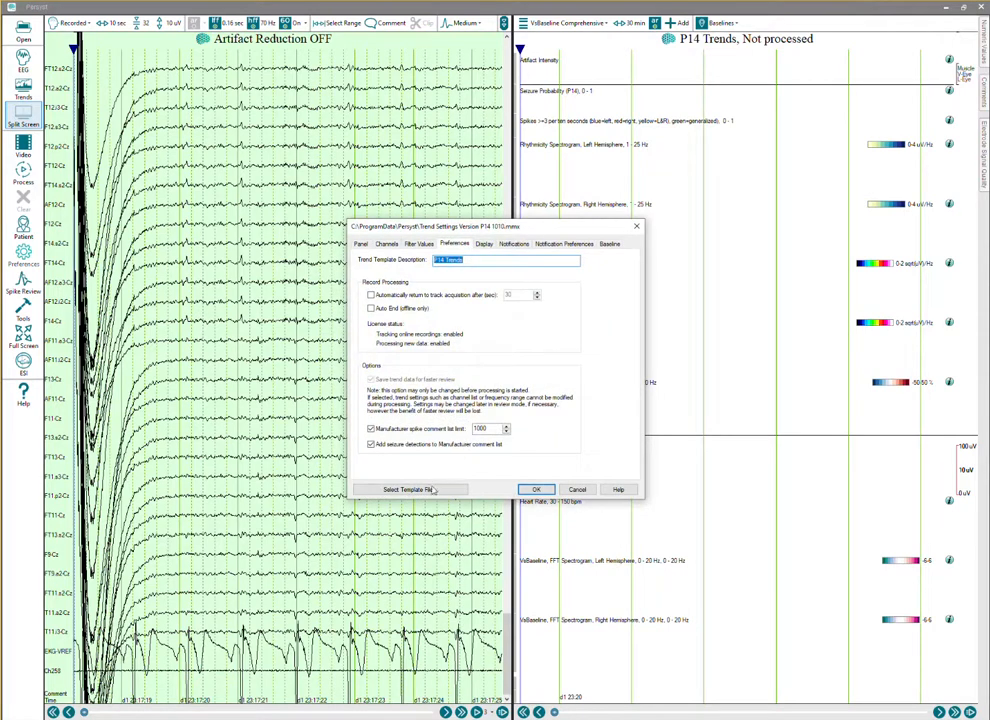
{"action": "left_click", "coordinate": [430, 490]}
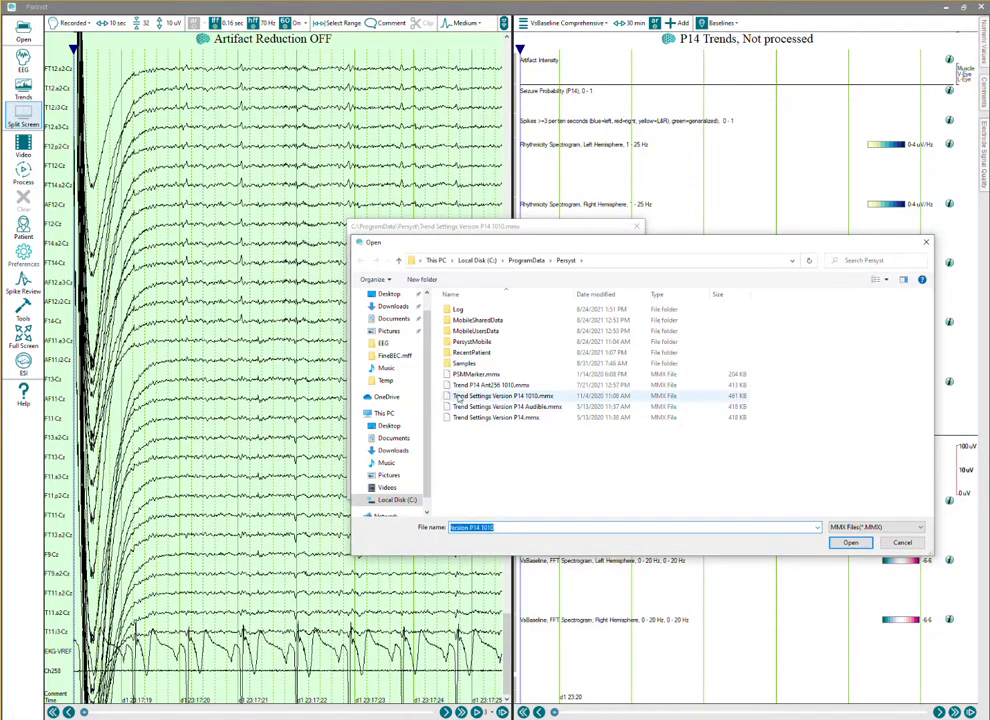
{"action": "left_click", "coordinate": [538, 397]}
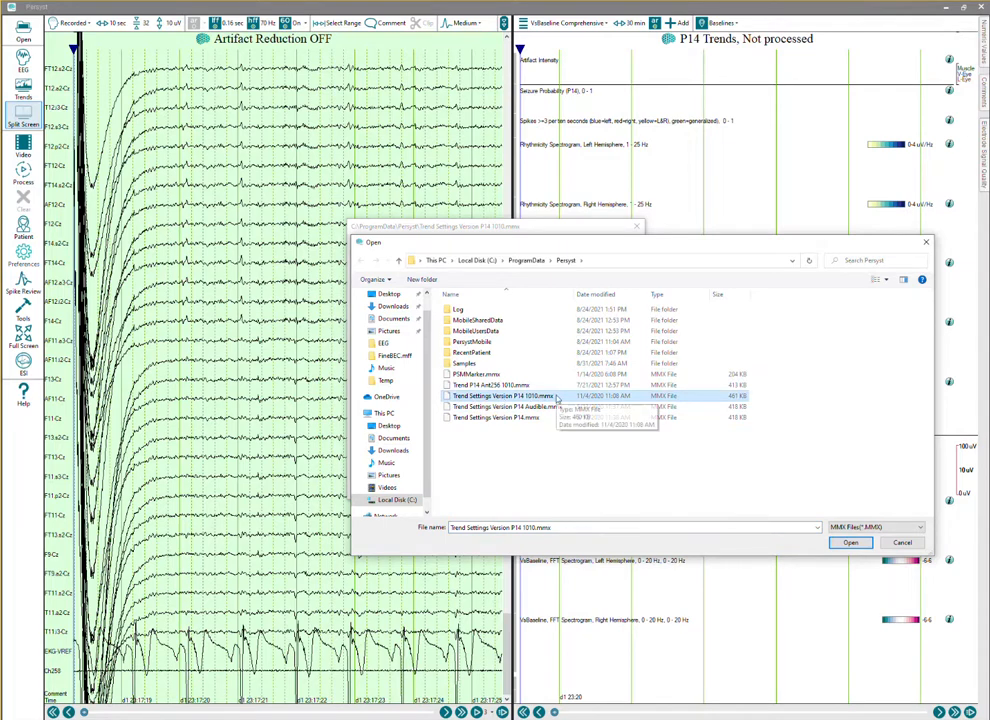
{"action": "left_click", "coordinate": [851, 545]}
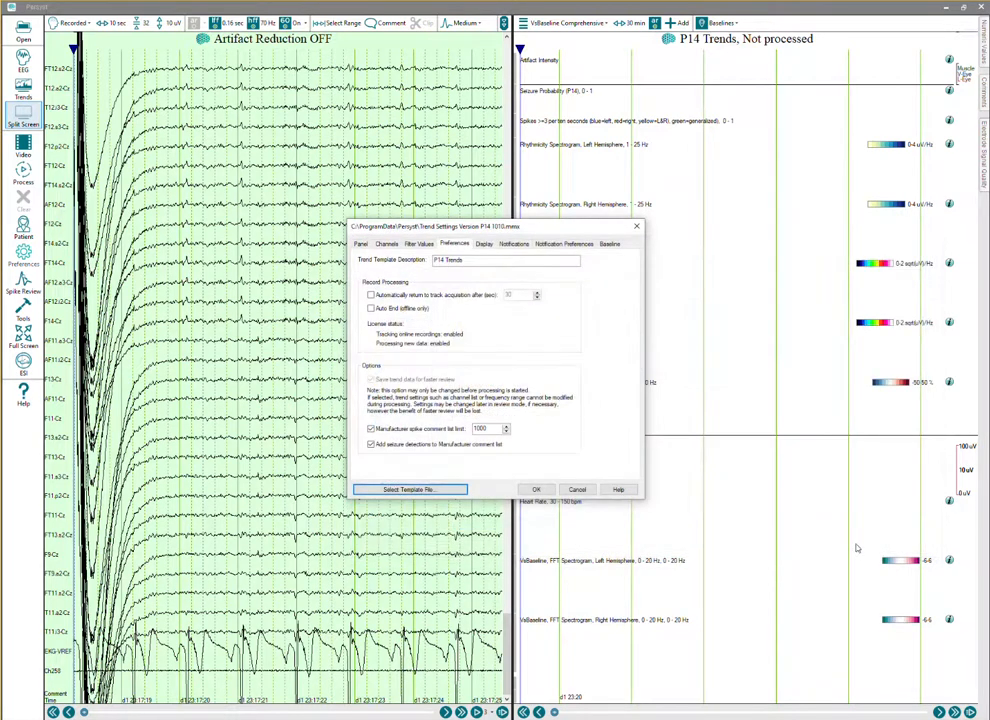
Accept the selected trend template and start processing the recording.
{"action": "left_click", "coordinate": [536, 490]}
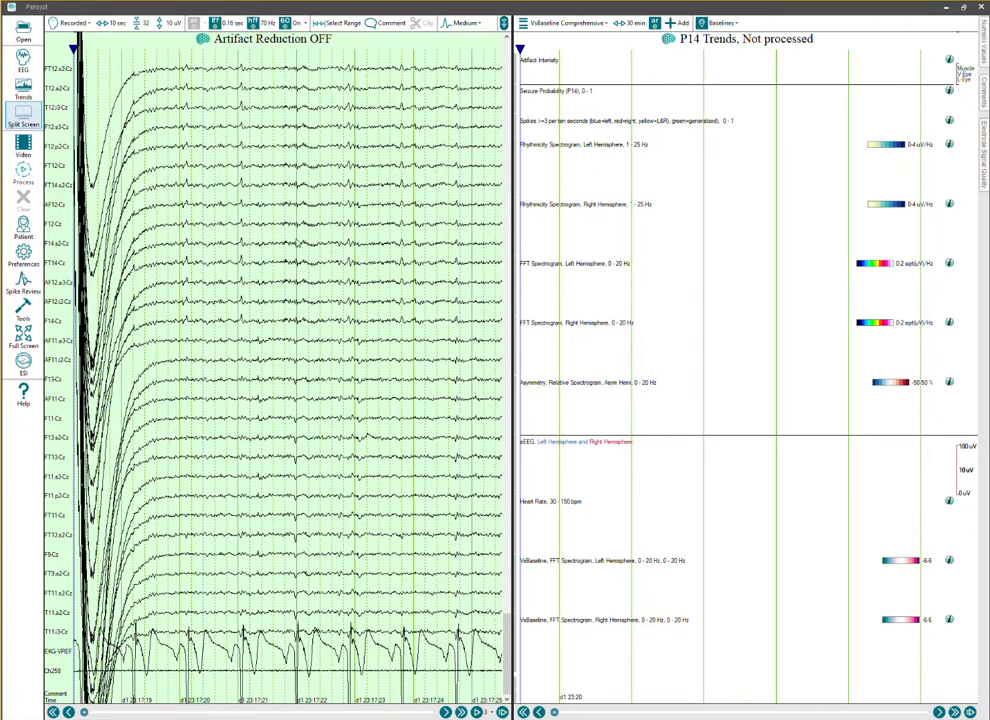
{"action": "left_click", "coordinate": [23, 172]}
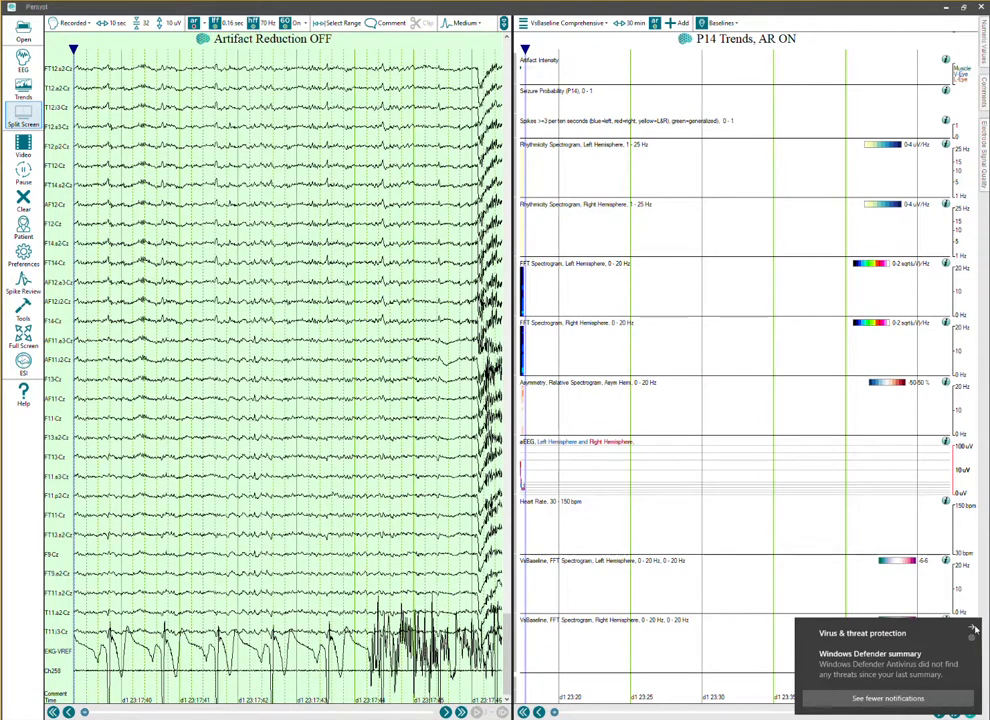
{"action": "left_click", "coordinate": [973, 628]}
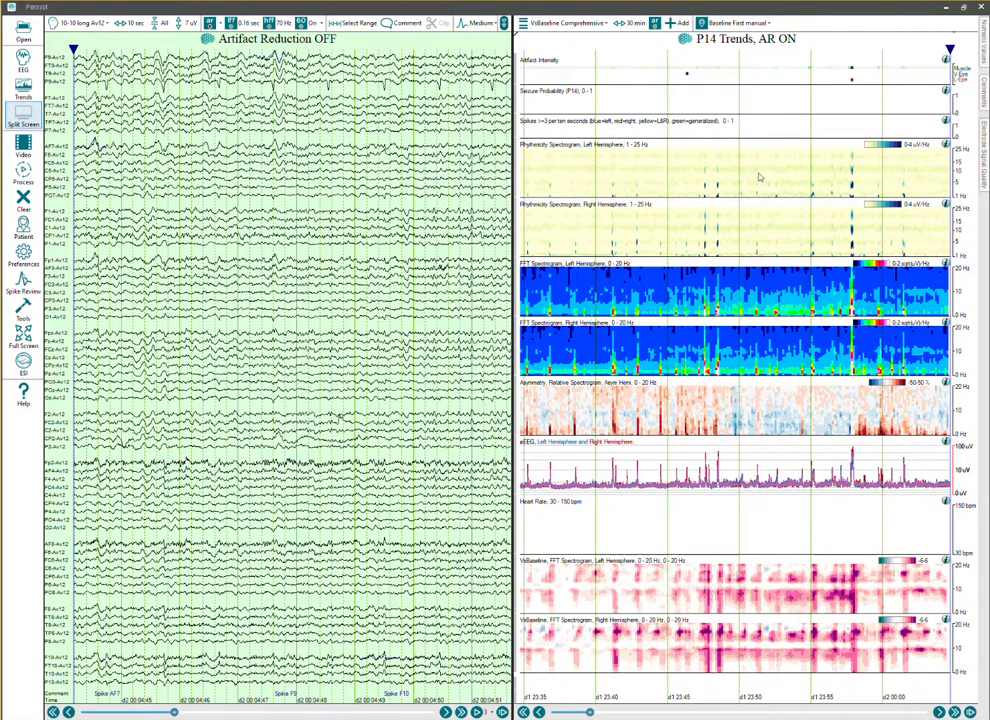
Set the color scale range of the left and right Rhythmicity Spectrograms to 0-2 uV/Hz.
{"action": "left_click", "coordinate": [886, 147]}
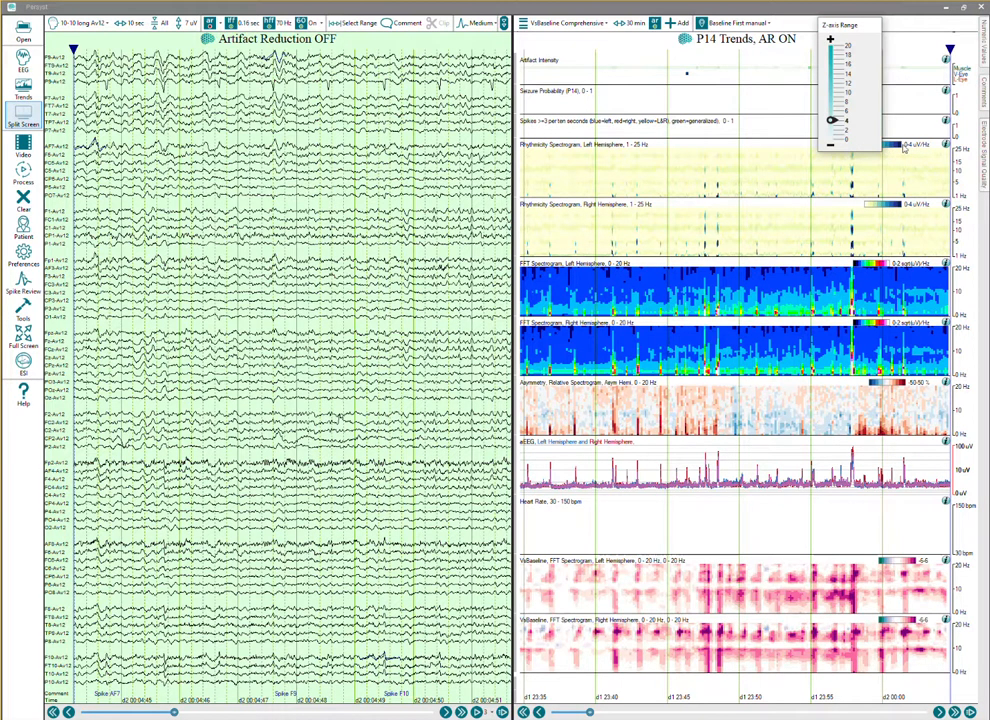
{"action": "mouse_move", "coordinate": [836, 128]}
{"action": "left_mouse_down"}
{"action": "mouse_move", "coordinate": [836, 139]}
{"action": "mouse_move", "coordinate": [834, 131]}
{"action": "left_mouse_up"}
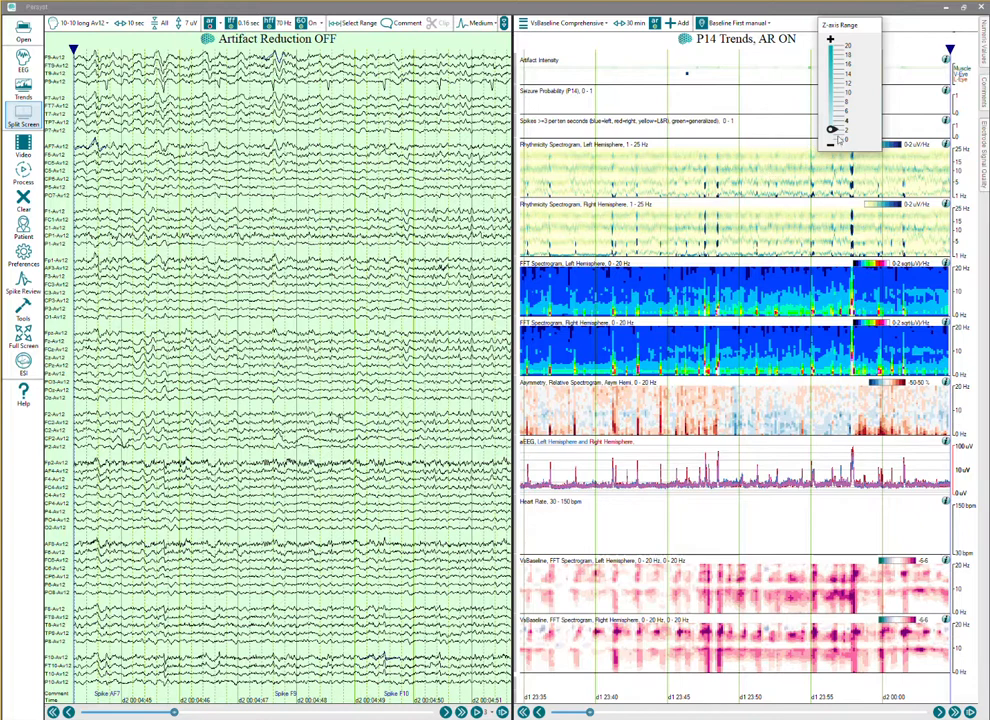
{"action": "left_click_drag", "start_coordinate": [835, 133], "coordinate": [836, 141]}
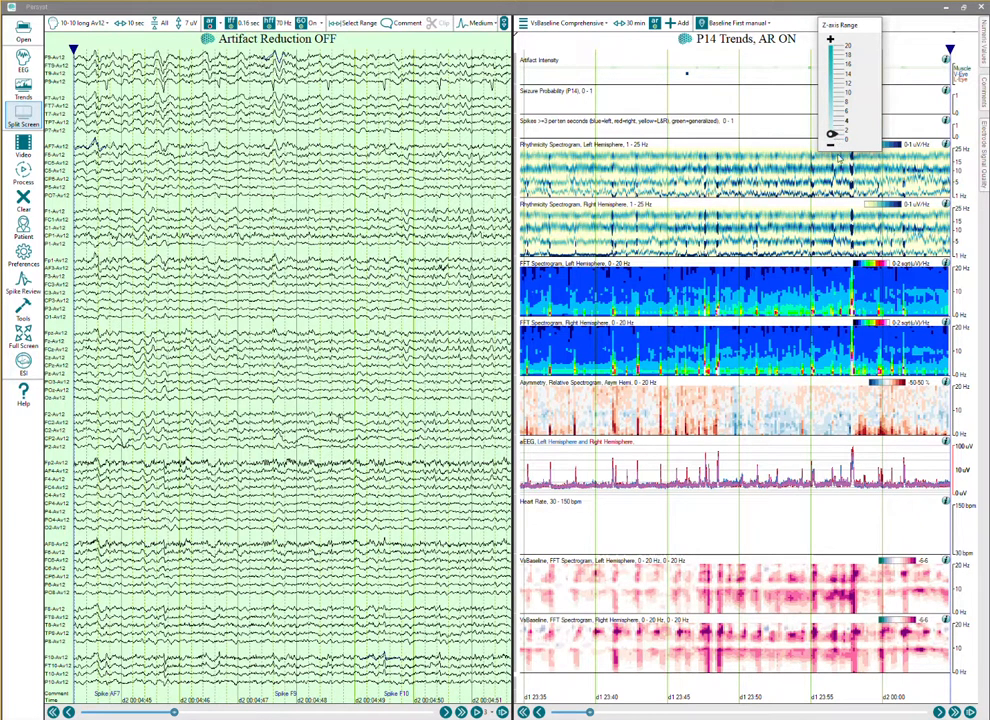
{"action": "left_click_drag", "start_coordinate": [843, 133], "coordinate": [843, 129]}
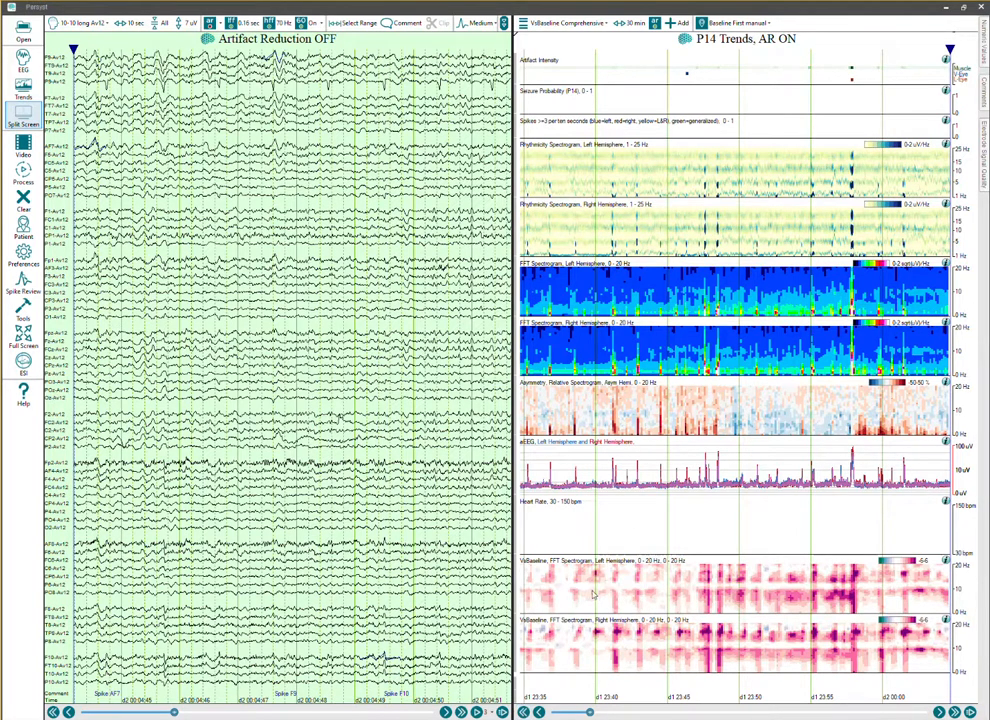
Page through the processed trends and view the EEG at about 23:33 and 23:50 from the left VsBaseline FFT spectrogram.
{"action": "left_click", "coordinate": [539, 712]}
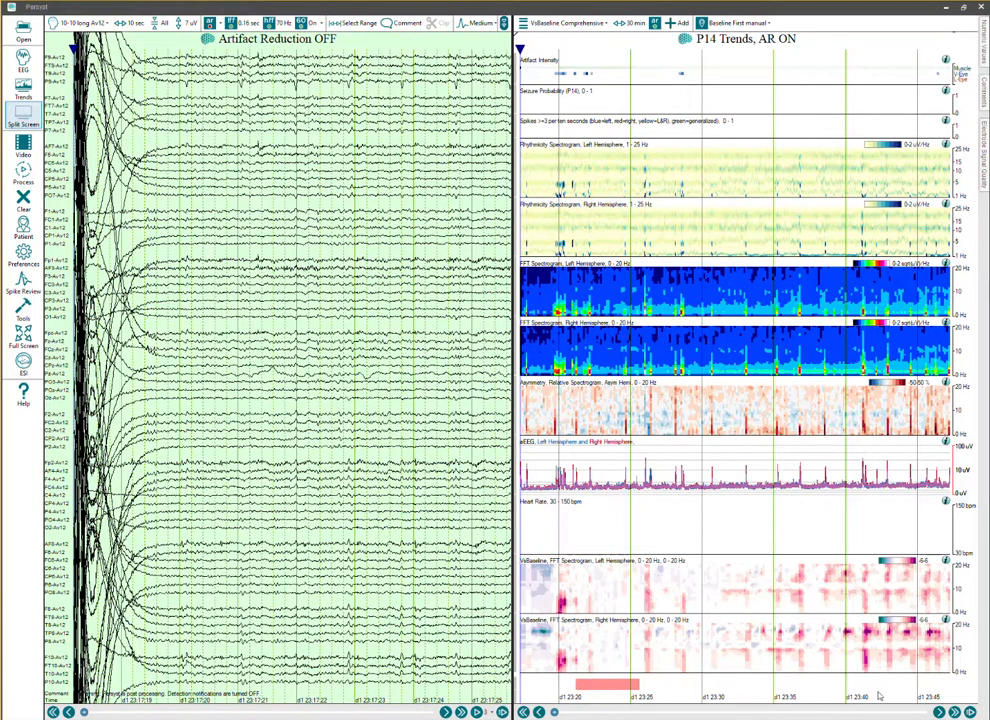
{"action": "left_click", "coordinate": [938, 713]}
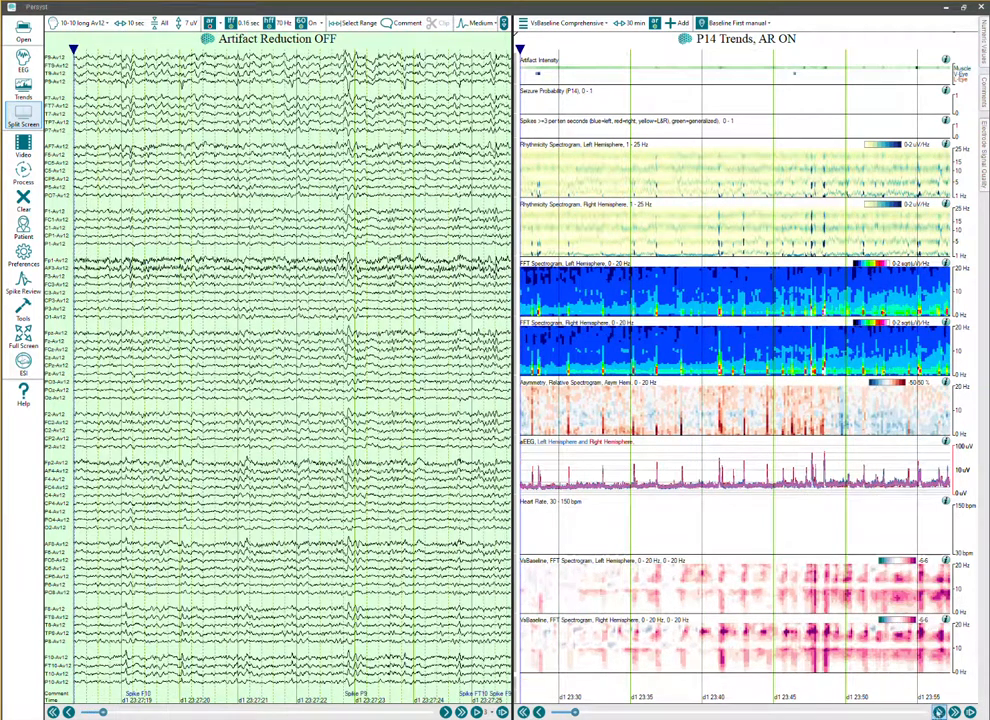
{"action": "left_click", "coordinate": [614, 596]}
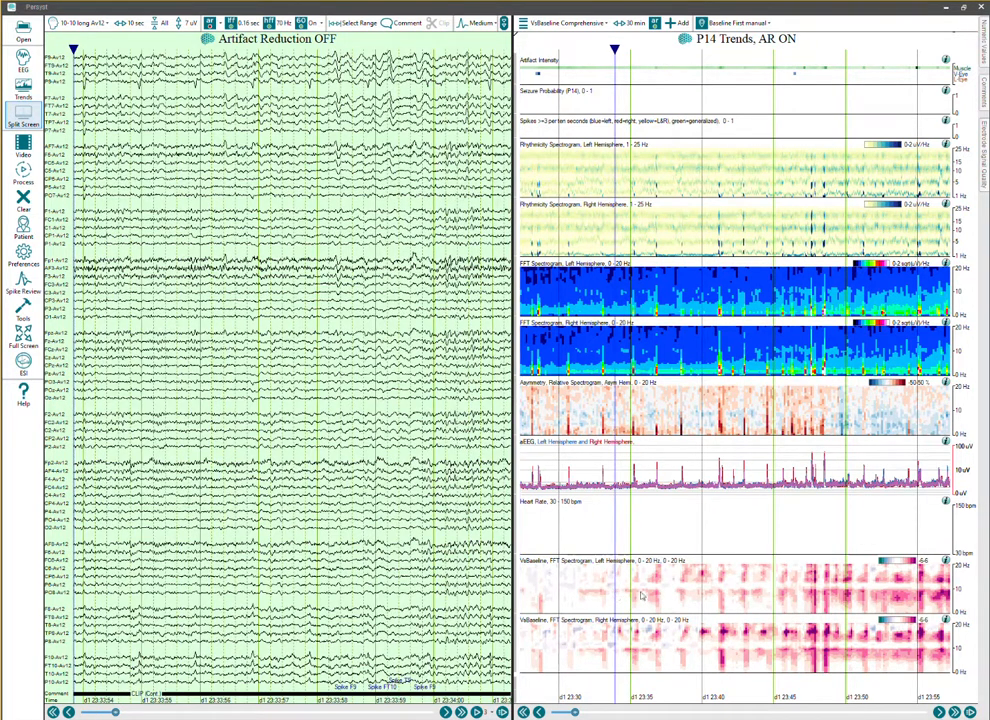
{"action": "left_click", "coordinate": [847, 592]}
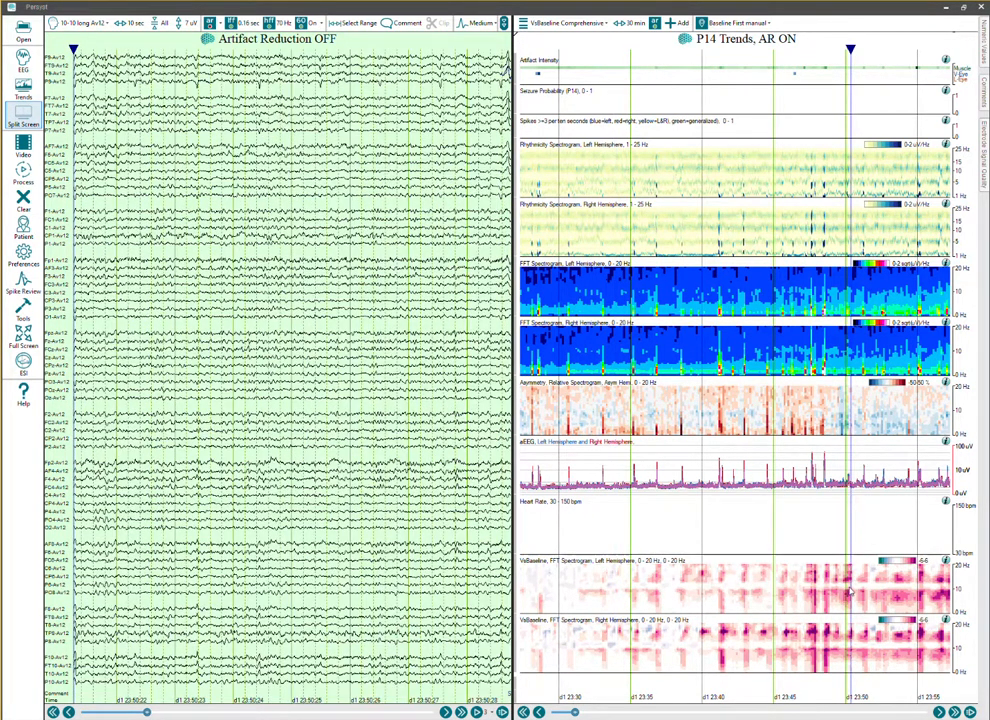
{"action": "left_click", "coordinate": [850, 592]}
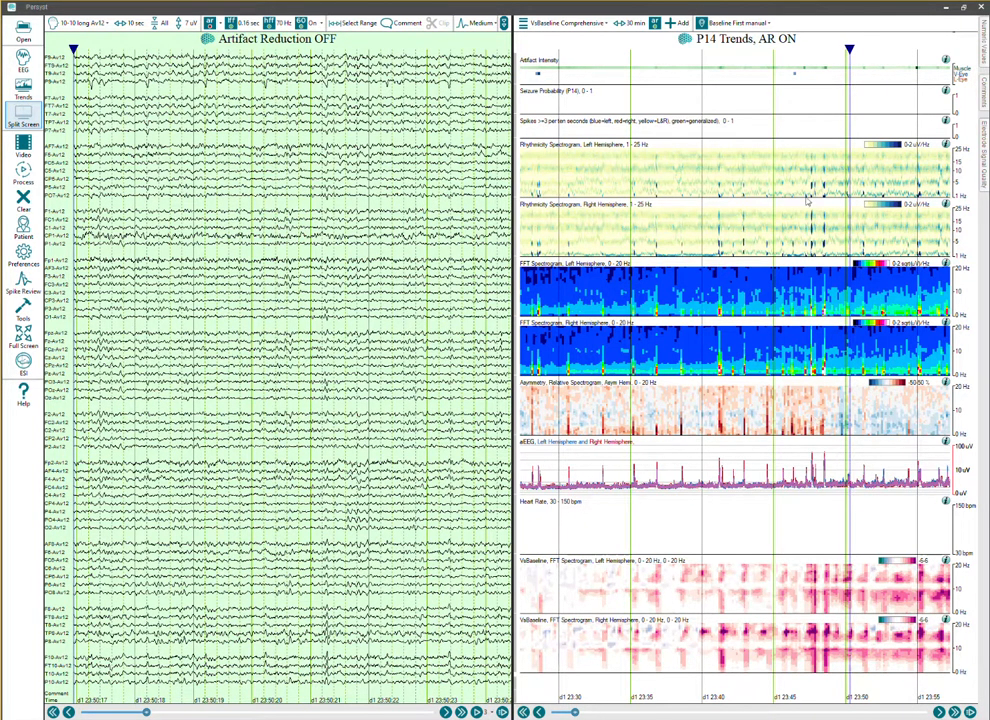
Show the EEG alone and check the list of spike comments, closing the list again.
{"action": "left_click", "coordinate": [23, 60]}
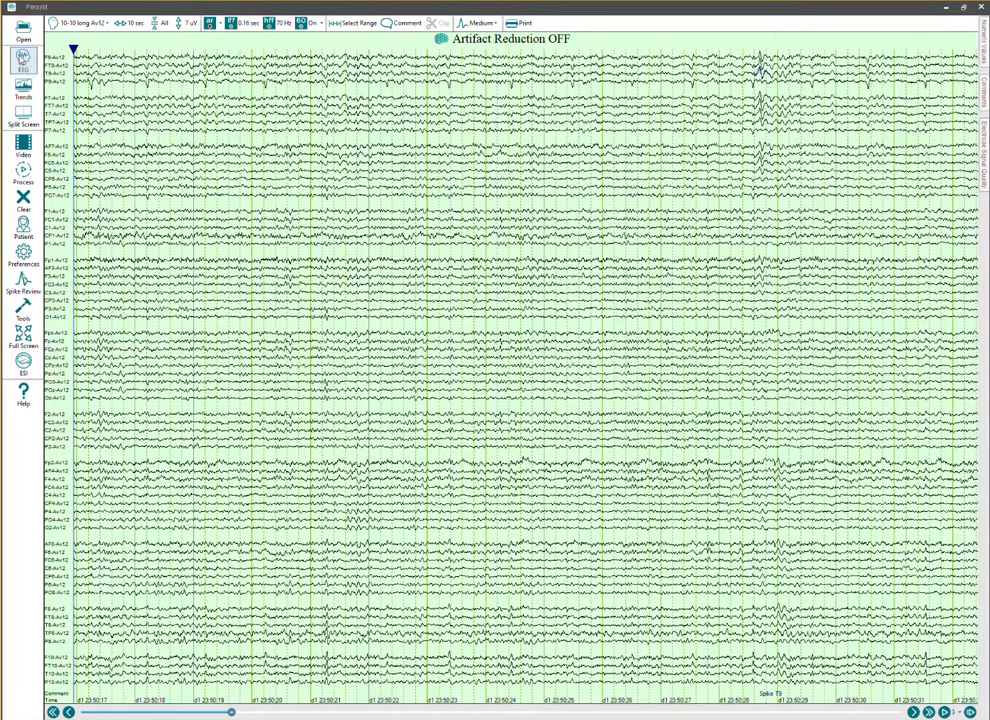
{"action": "left_click", "coordinate": [985, 100]}
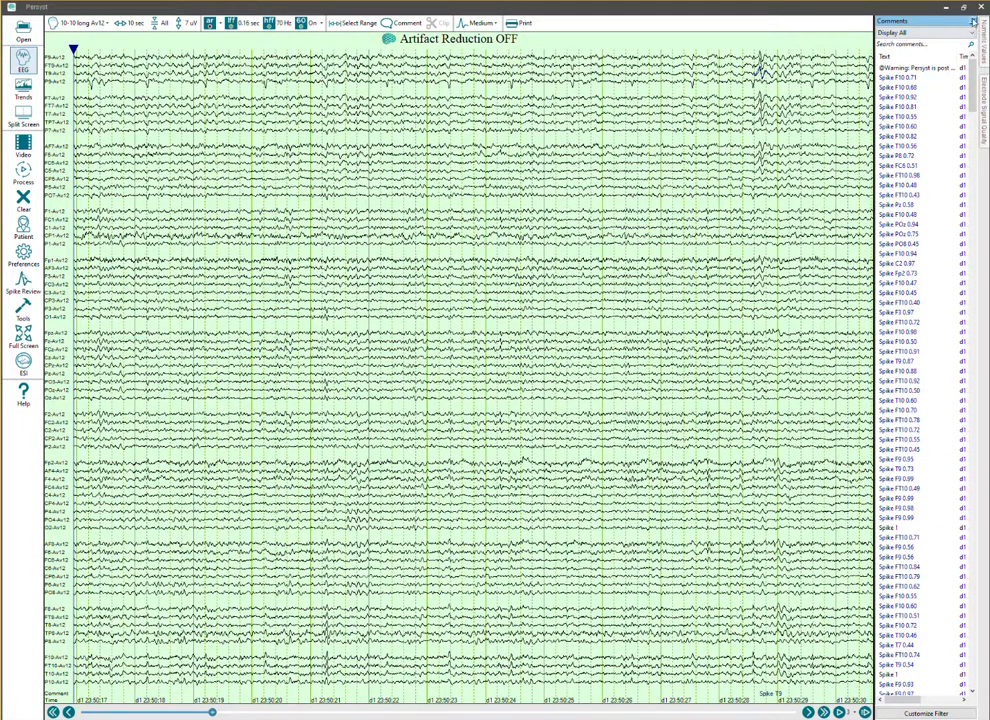
{"action": "left_click", "coordinate": [972, 20]}
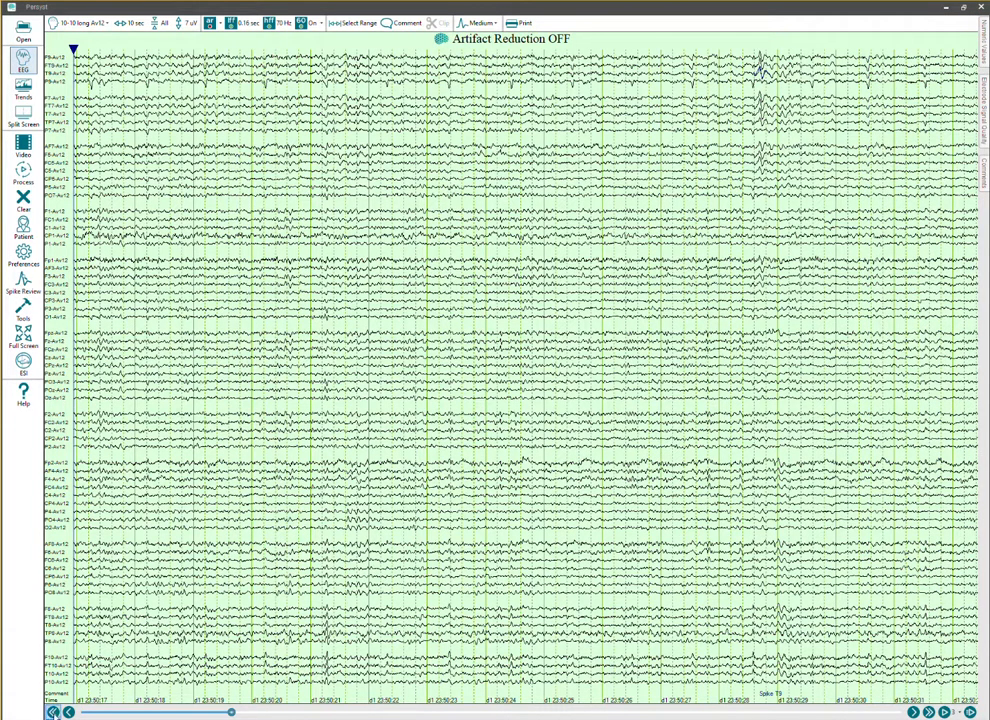
Page the EEG back to about 23:49:45 and look over the available montages without changing the current one.
{"action": "left_click", "coordinate": [53, 712]}
{"action": "left_click", "coordinate": [53, 712]}
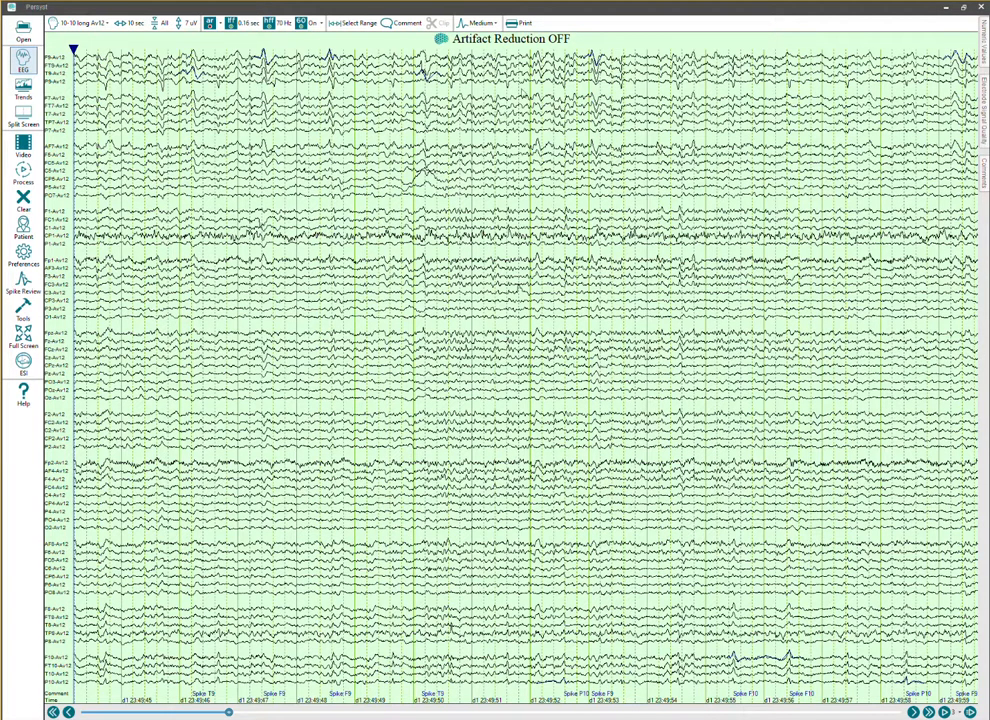
{"action": "left_click", "coordinate": [86, 23]}
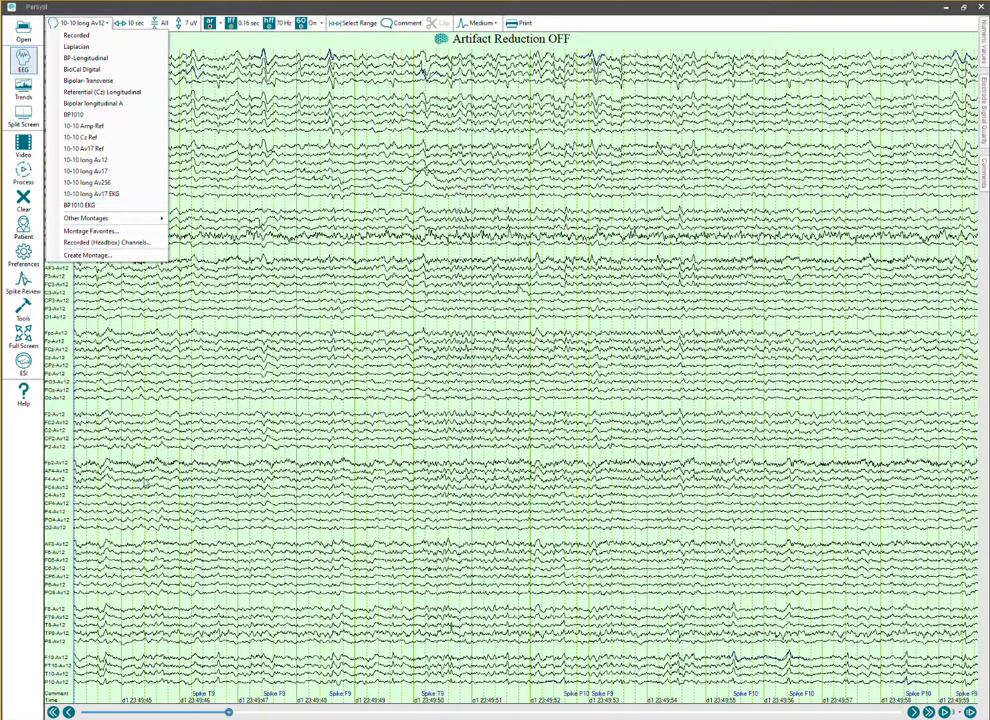
{"action": "left_click", "coordinate": [44, 528]}
Insert a new channel at P10-Av12 in the 10-10 long Av12 montage, with EKG as G1 and Cz as G2.
{"action": "right_click", "coordinate": [66, 680]}
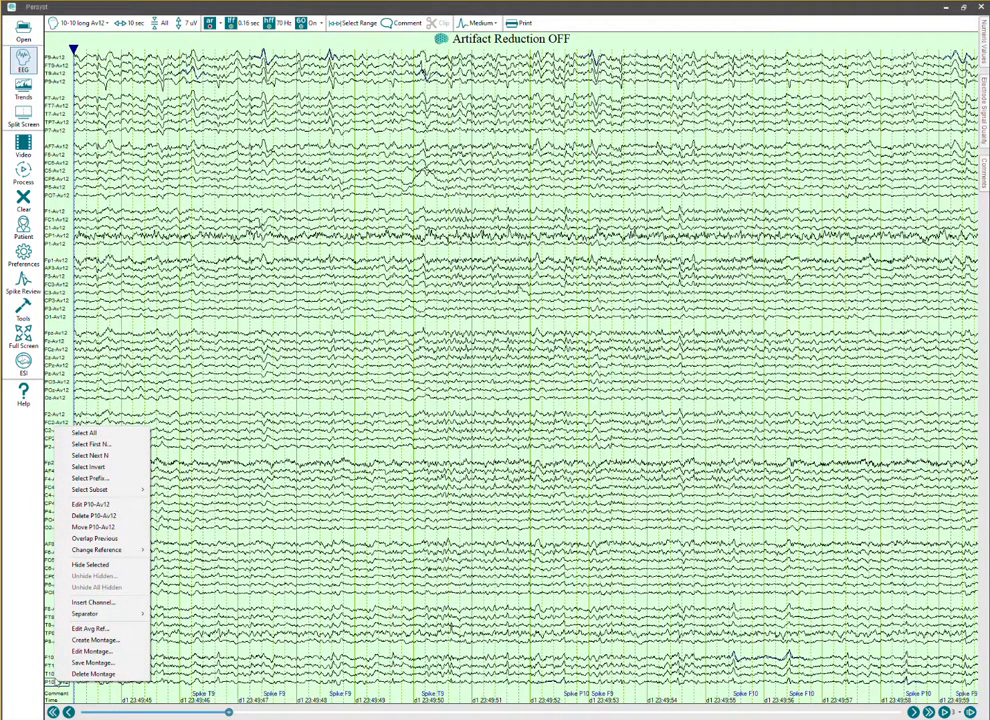
{"action": "left_click", "coordinate": [93, 602]}
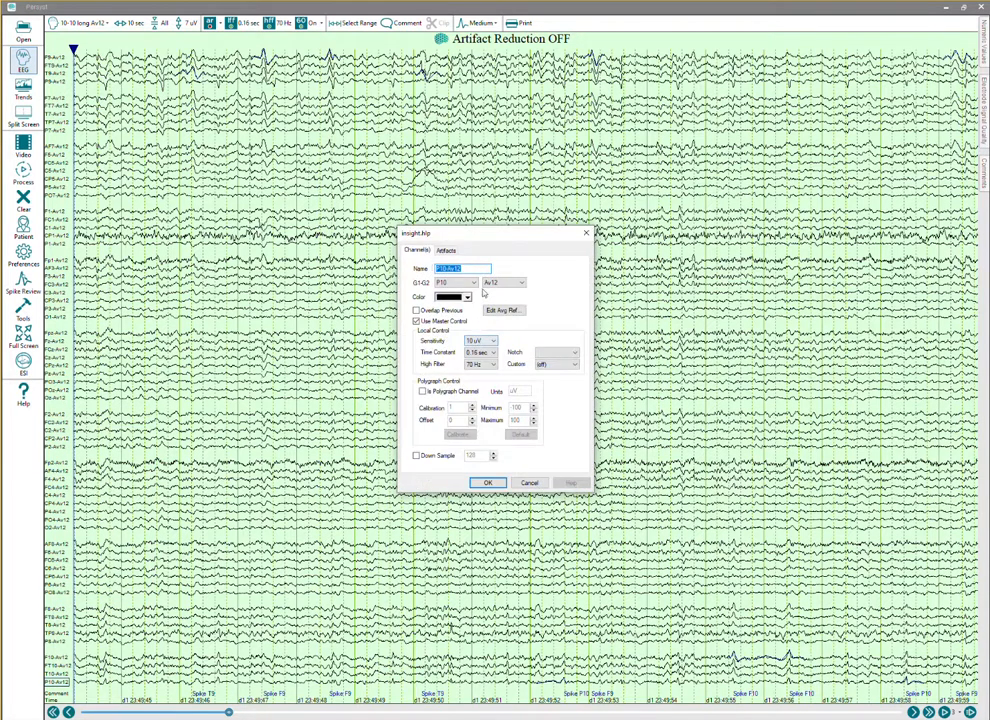
{"action": "left_click", "coordinate": [474, 283]}
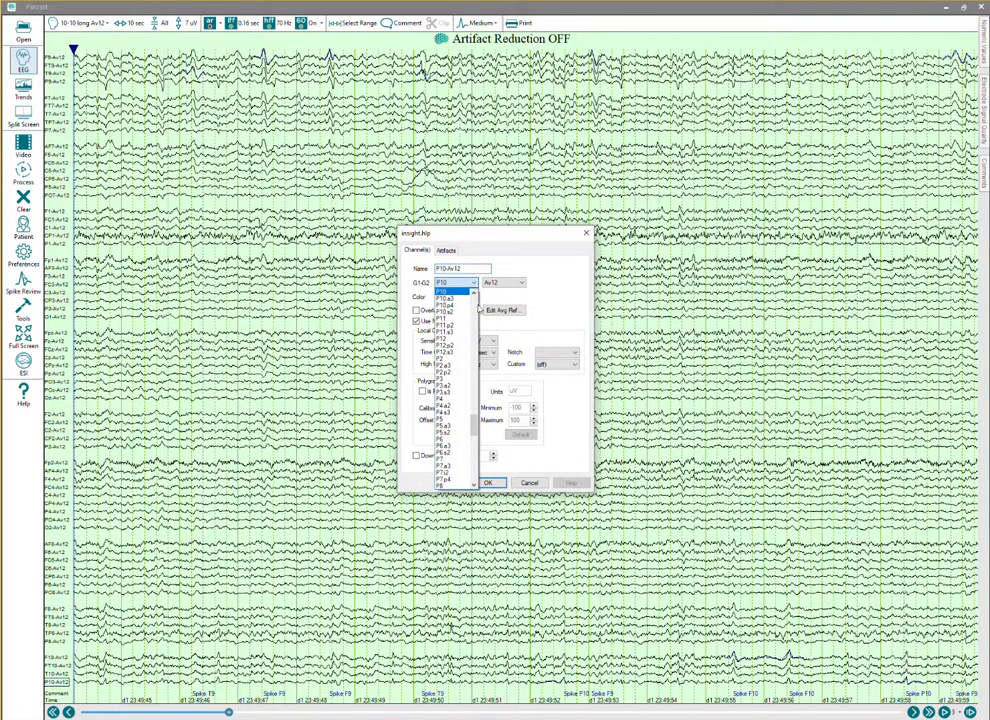
{"action": "left_click", "coordinate": [476, 304]}
{"action": "left_click", "coordinate": [476, 304]}
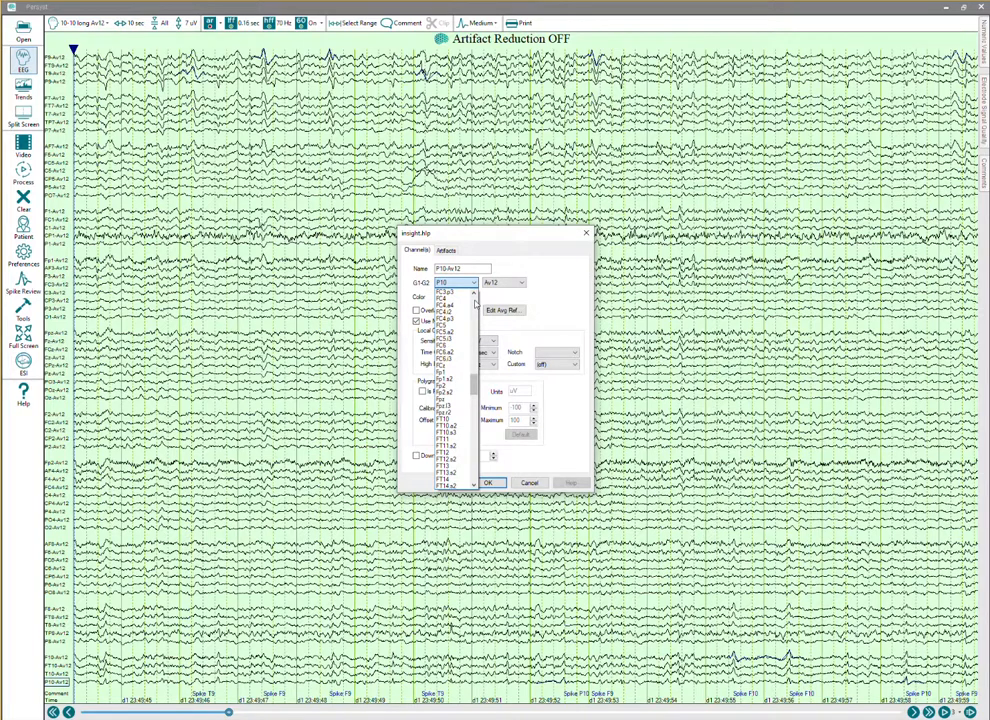
{"action": "left_click", "coordinate": [476, 304]}
{"action": "left_click", "coordinate": [476, 304]}
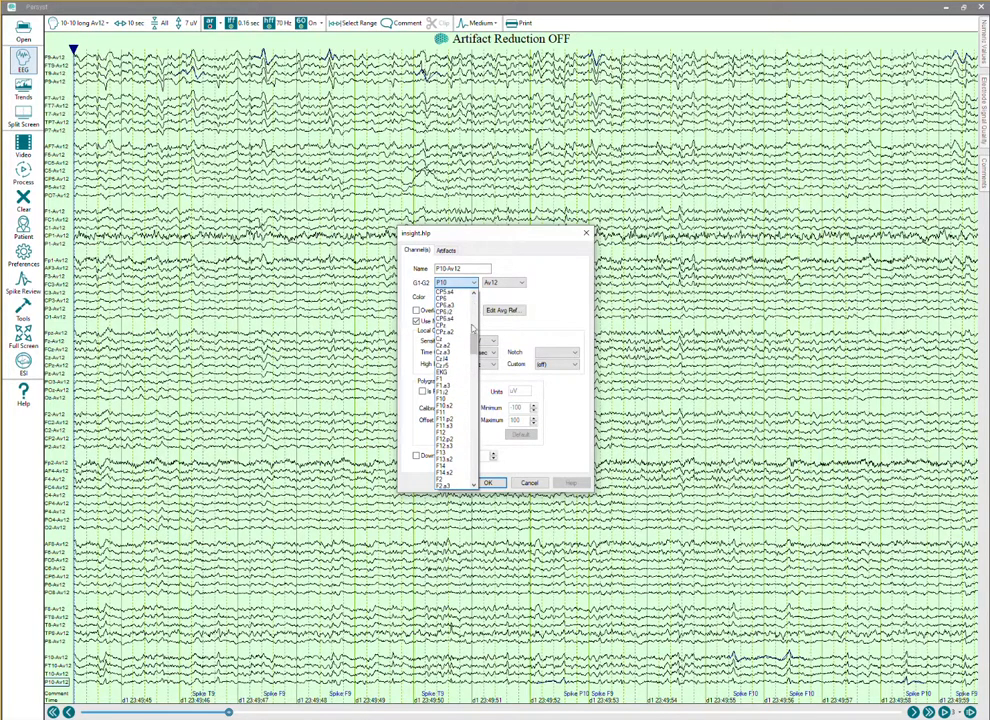
{"action": "left_click", "coordinate": [442, 372]}
{"action": "left_click", "coordinate": [520, 283]}
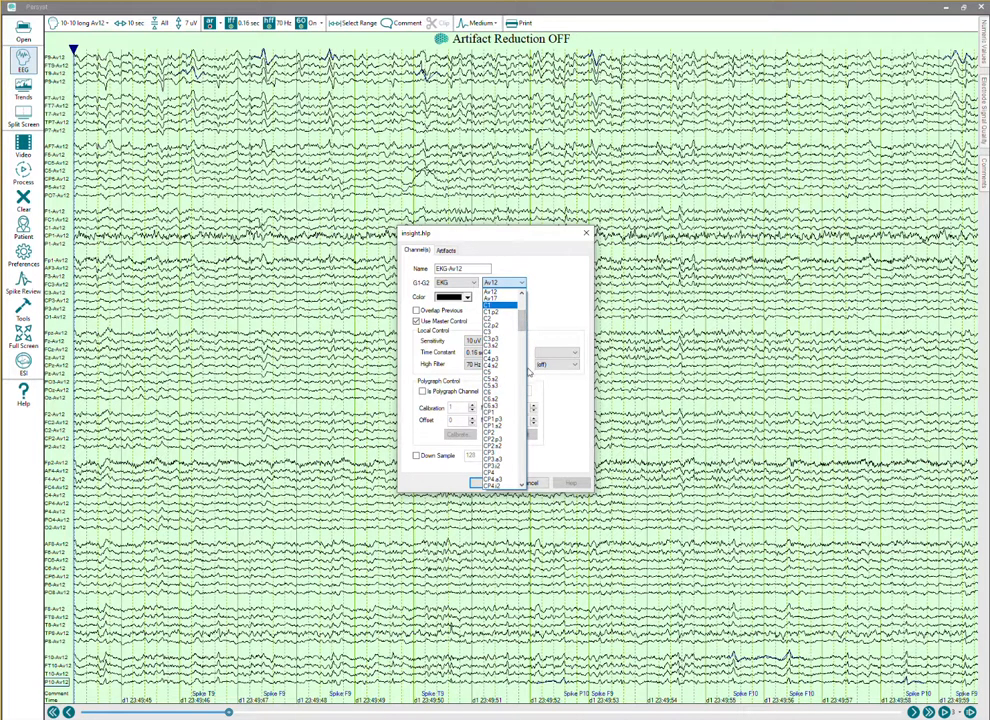
{"action": "left_click", "coordinate": [521, 377]}
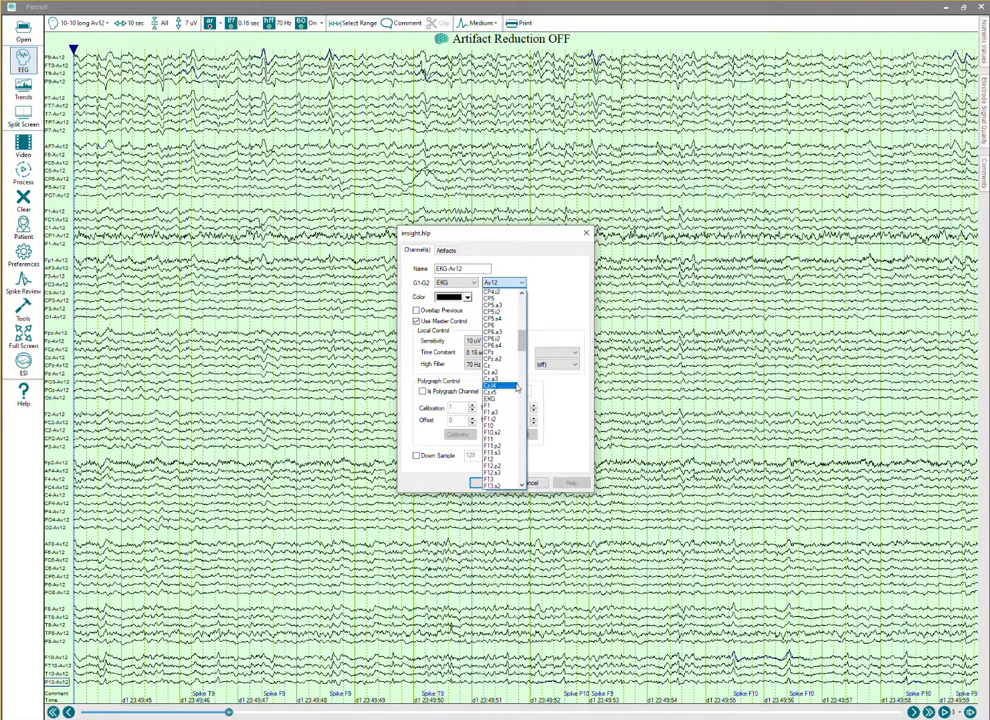
{"action": "left_click", "coordinate": [500, 365]}
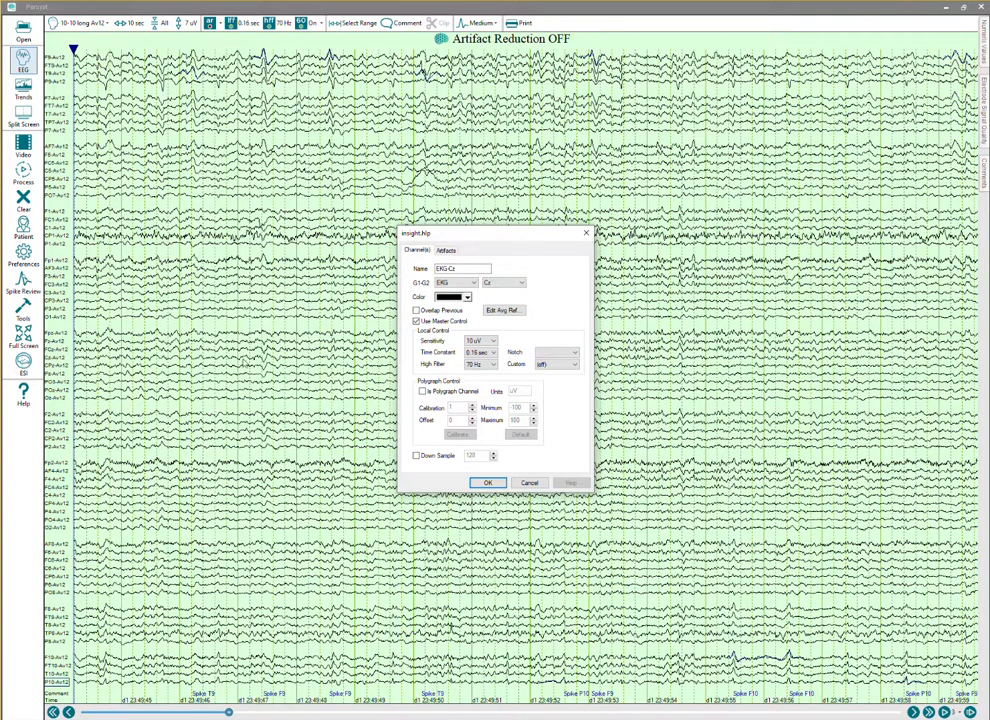
Give the new EKG-Cz channel 100 uV sensitivity, 50 Hz notch, 35 Hz high filter and dark red color, and place it below P10-Av12.
{"action": "left_click", "coordinate": [492, 341]}
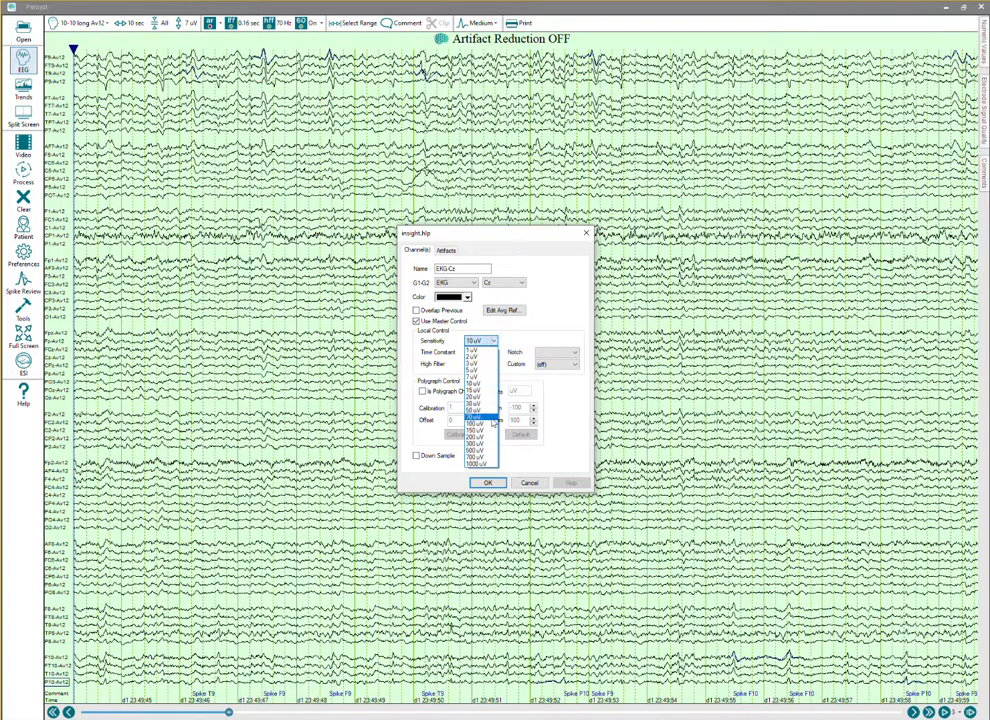
{"action": "left_click", "coordinate": [494, 423]}
{"action": "left_click", "coordinate": [565, 352]}
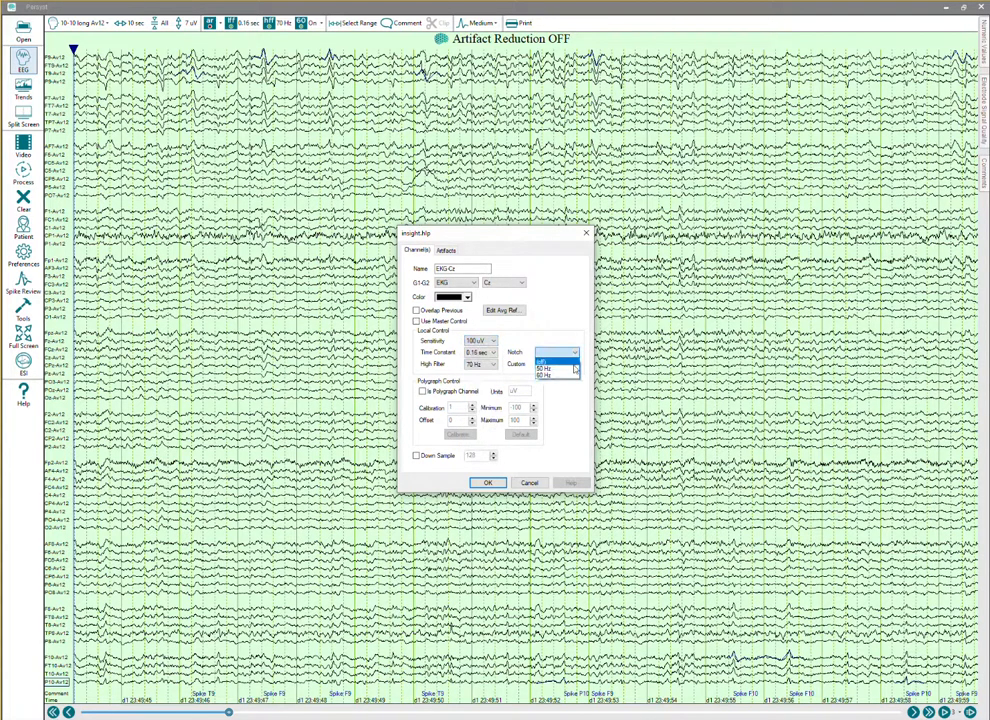
{"action": "left_click", "coordinate": [568, 369]}
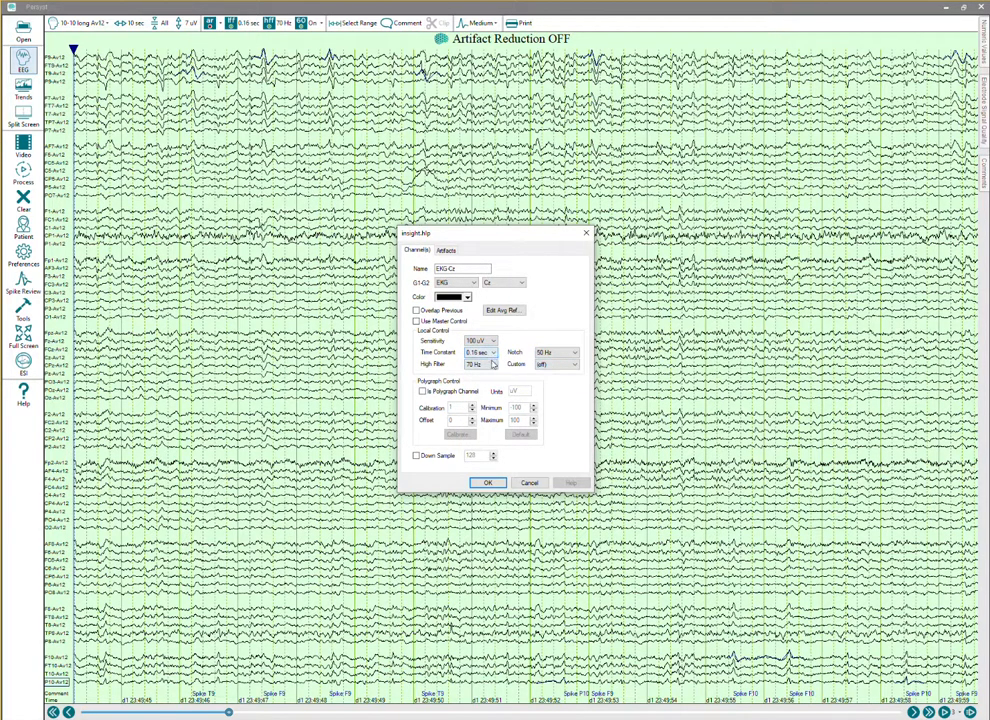
{"action": "left_click", "coordinate": [492, 365]}
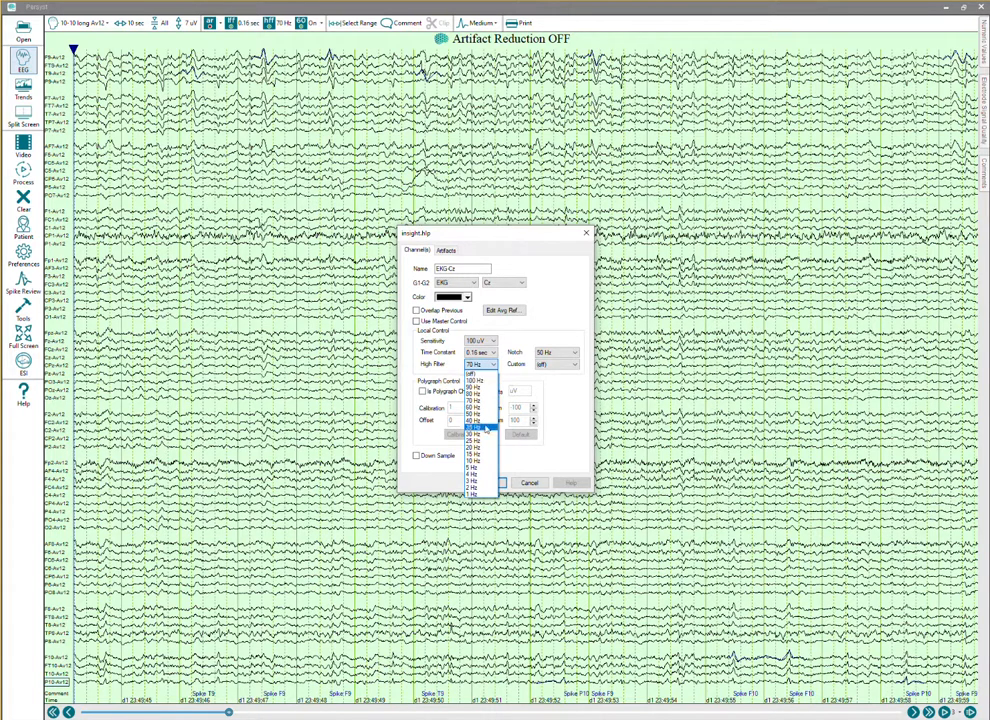
{"action": "left_click", "coordinate": [485, 428]}
{"action": "left_click", "coordinate": [465, 299]}
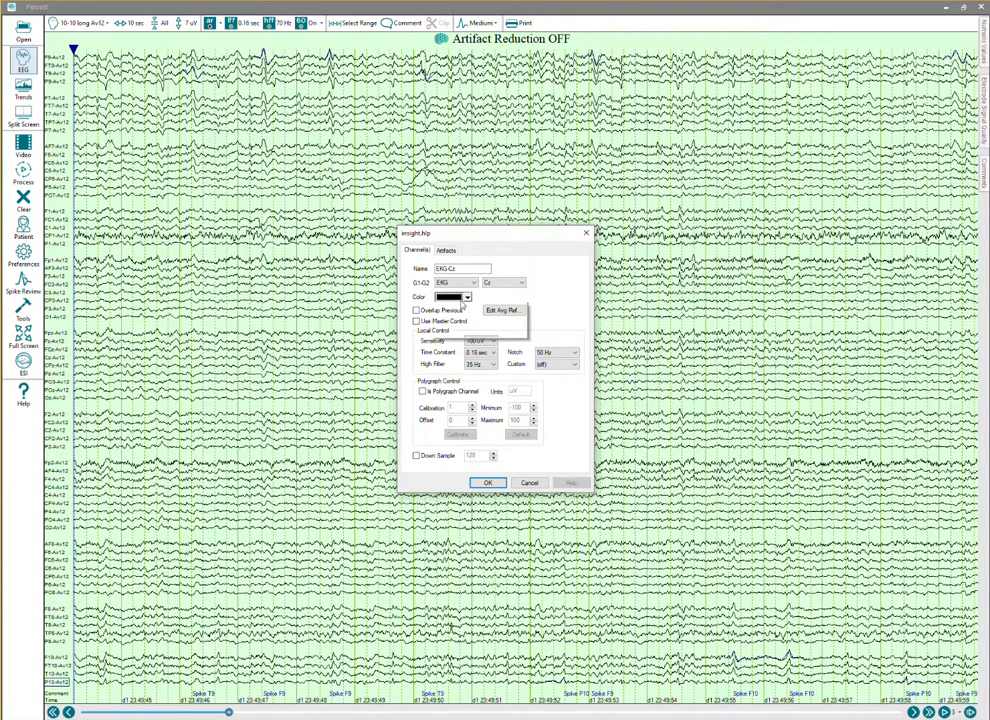
{"action": "left_click", "coordinate": [450, 316]}
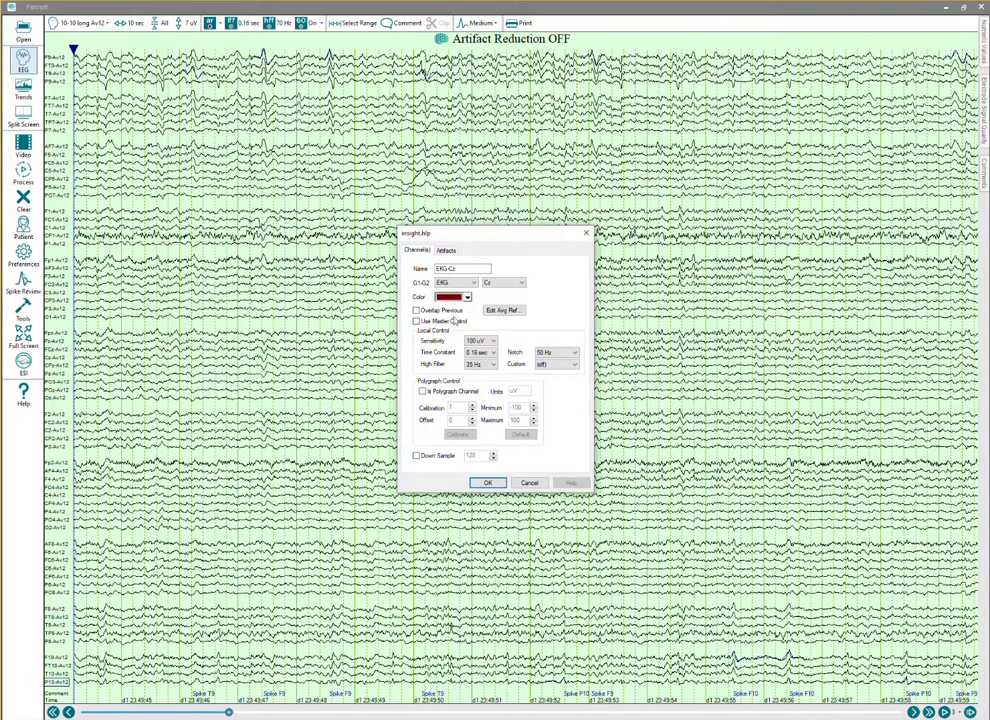
{"action": "left_click", "coordinate": [488, 482]}
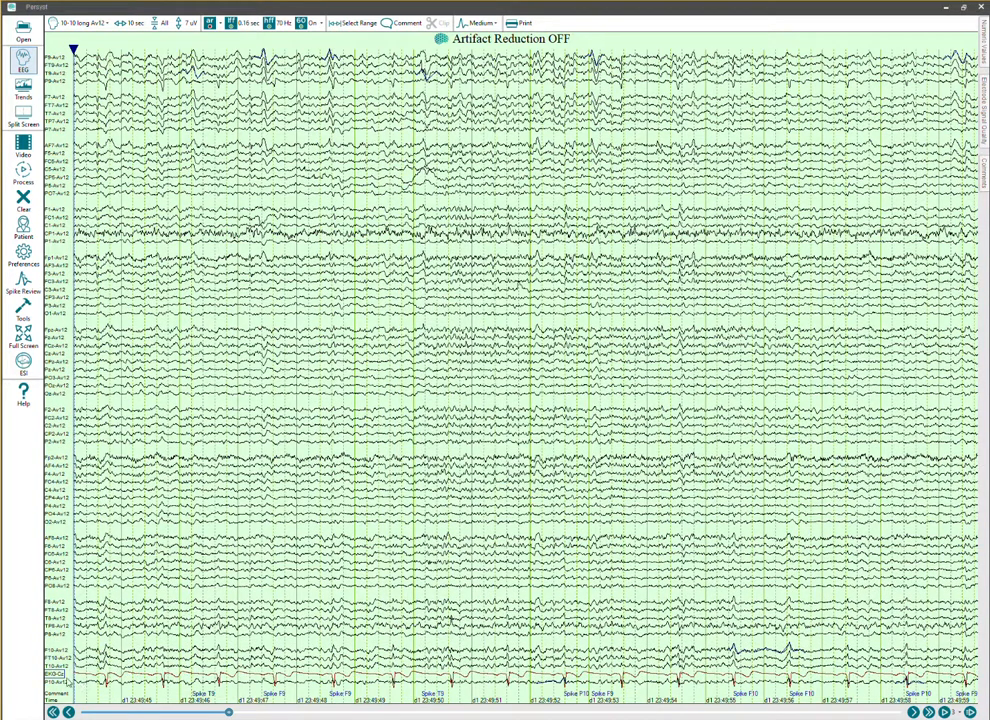
{"action": "left_click_drag", "start_coordinate": [54, 687], "coordinate": [57, 690]}
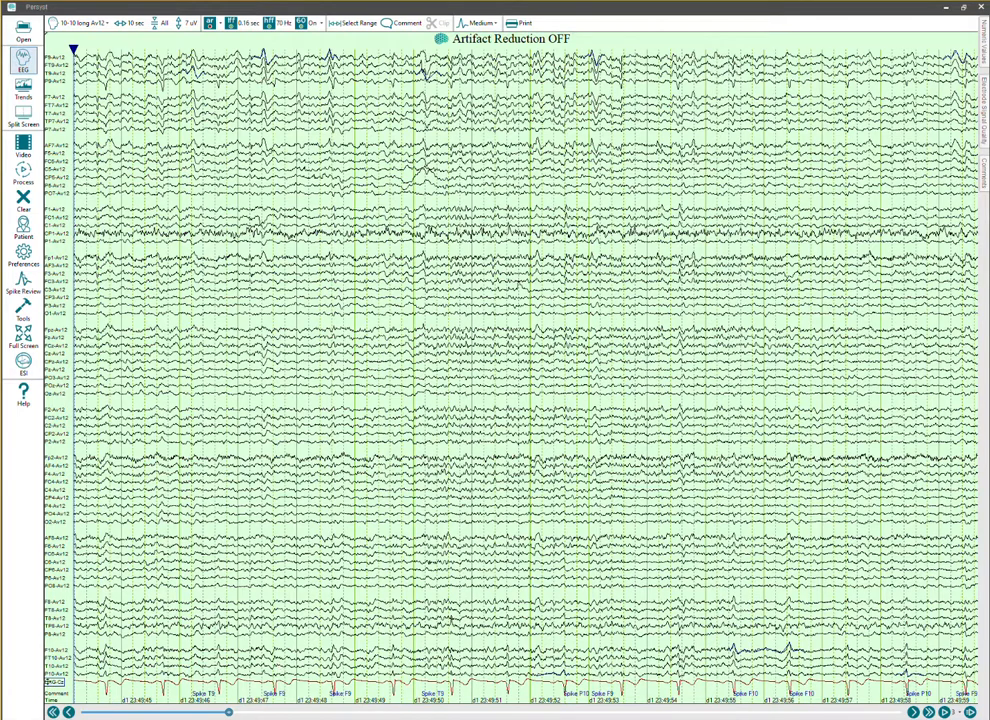
Reverse the EKG-Cz channel by setting G1 to Cz and G2 to EKG, and place the time cursor on its peak at Spike F9.
{"action": "double_click", "coordinate": [54, 685]}
{"action": "left_click", "coordinate": [474, 284]}
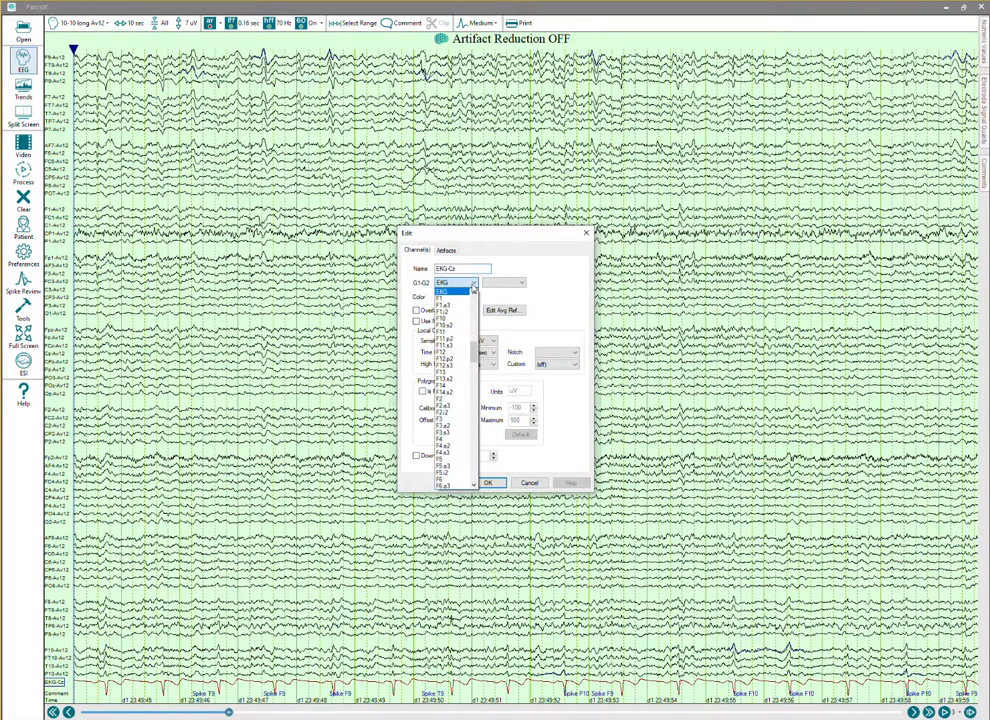
{"action": "scroll", "coordinate": [475, 300], "scroll_direction": "up", "scroll_amount": 10}
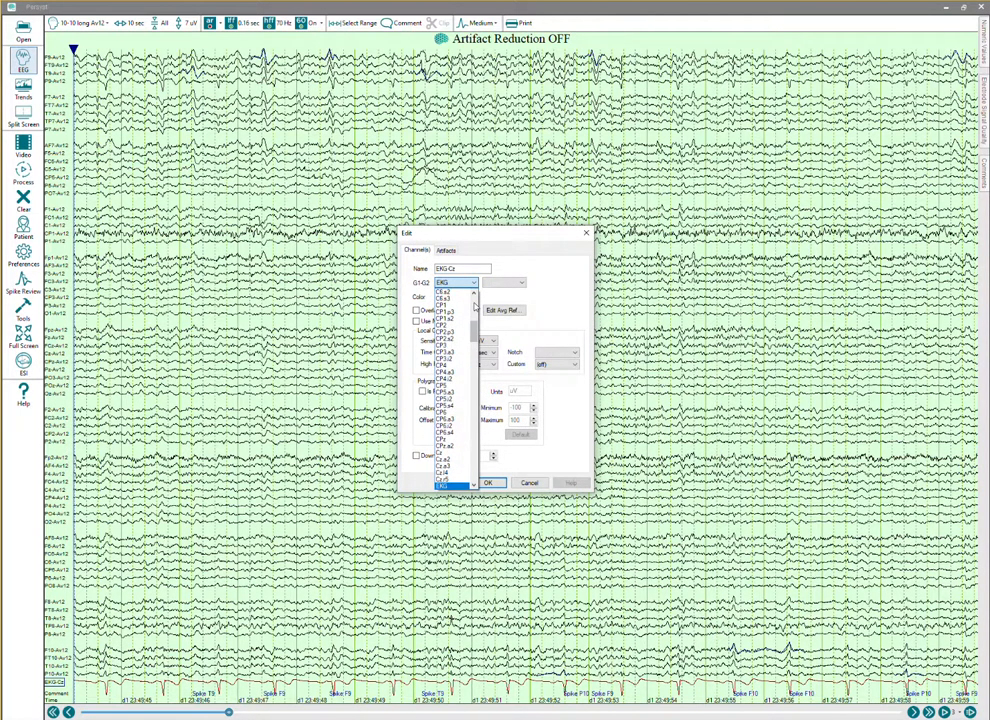
{"action": "left_click", "coordinate": [442, 452]}
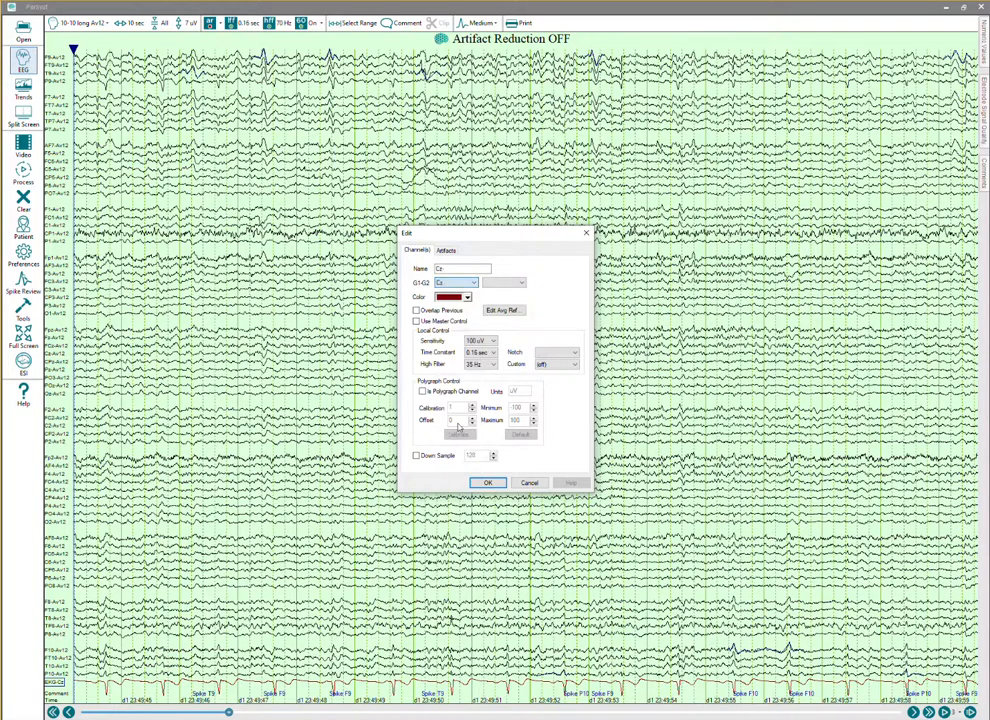
{"action": "left_click", "coordinate": [515, 283]}
{"action": "scroll", "coordinate": [522, 330], "scroll_direction": "down", "scroll_amount": 15}
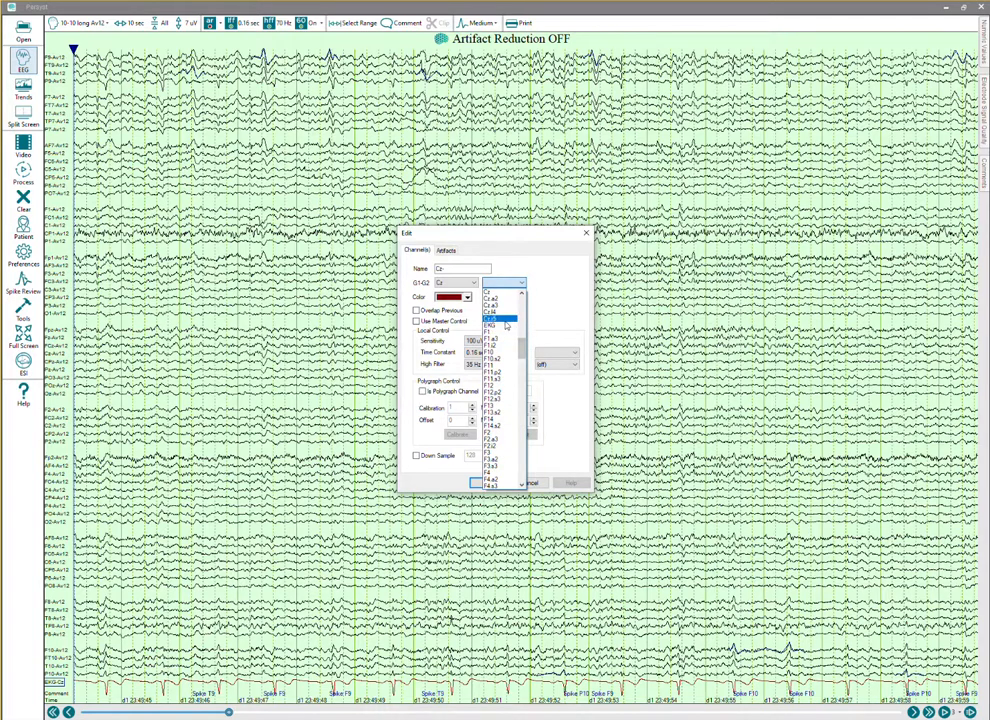
{"action": "left_click", "coordinate": [497, 331]}
{"action": "left_click", "coordinate": [488, 482]}
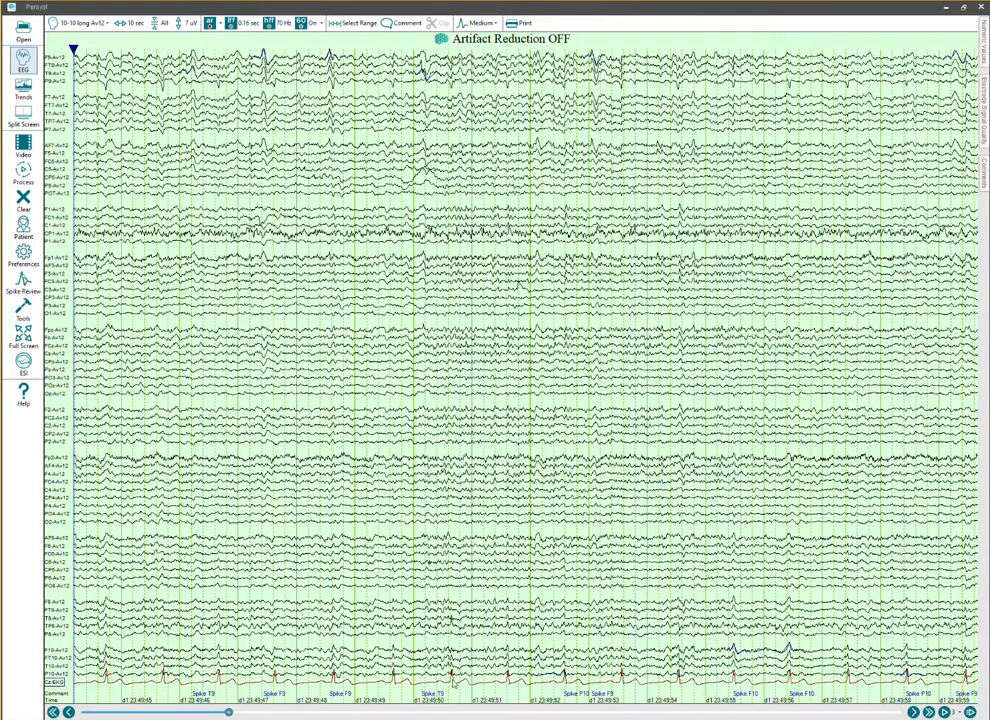
{"action": "left_click", "coordinate": [452, 682]}
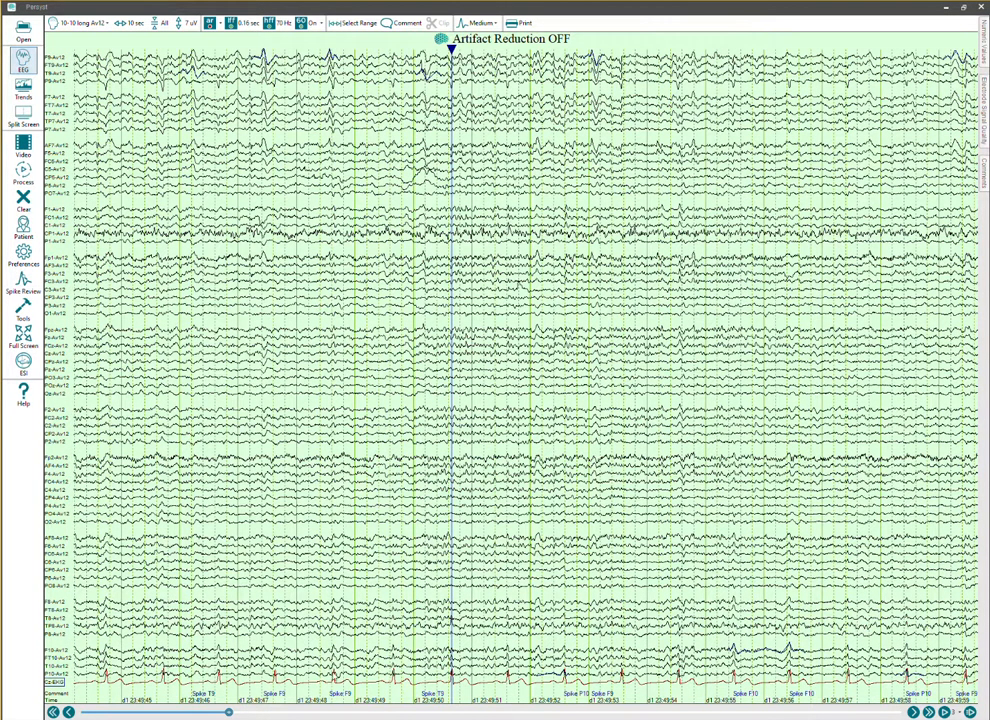
{"action": "left_click", "coordinate": [334, 677]}
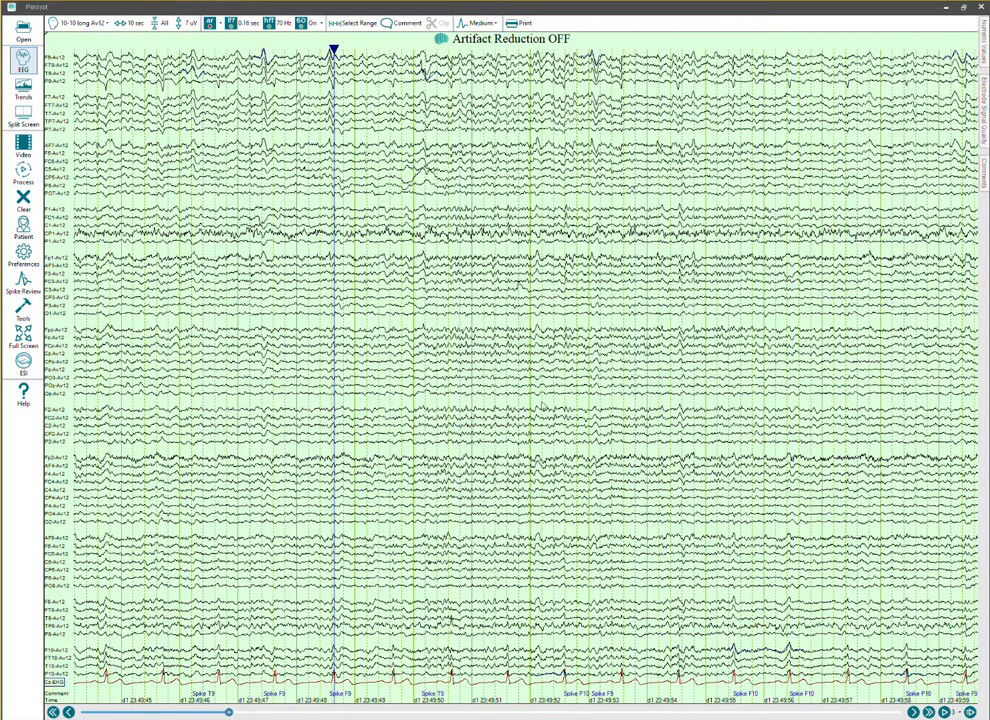
Open Spike Review in a maximized window and hide the topographic maps.
{"action": "left_click", "coordinate": [23, 283]}
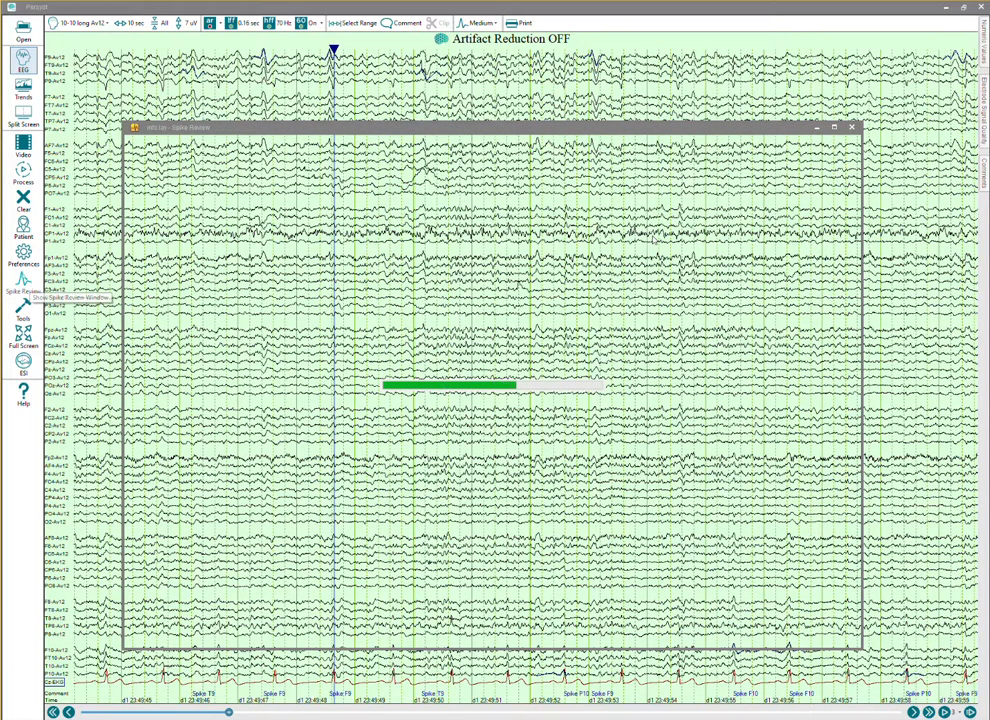
{"action": "left_click", "coordinate": [834, 141]}
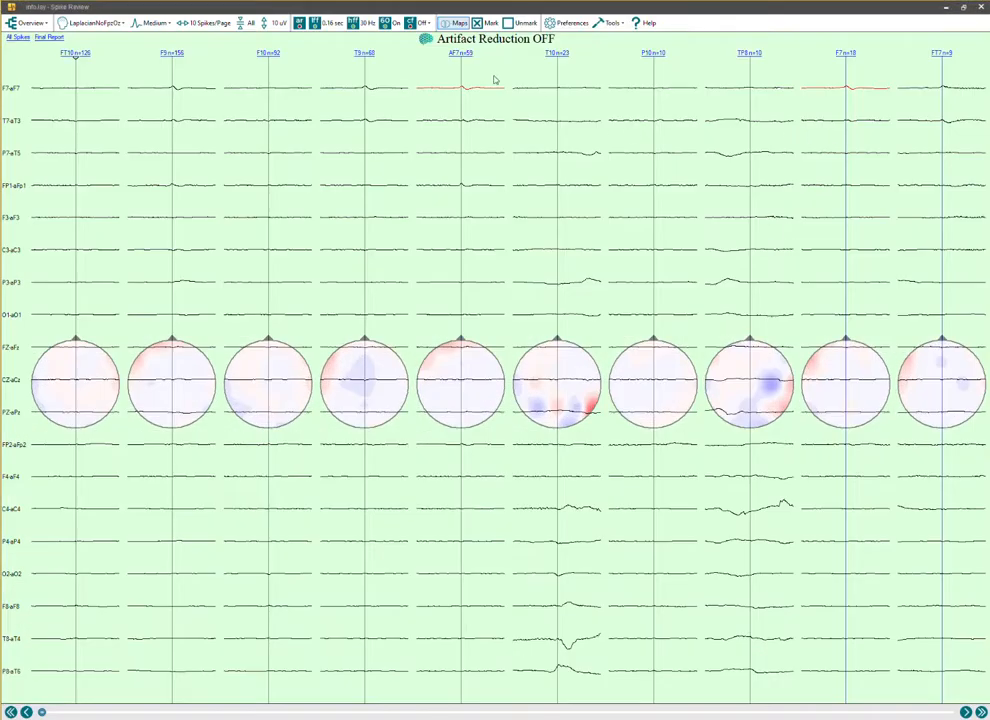
{"action": "left_click", "coordinate": [452, 23]}
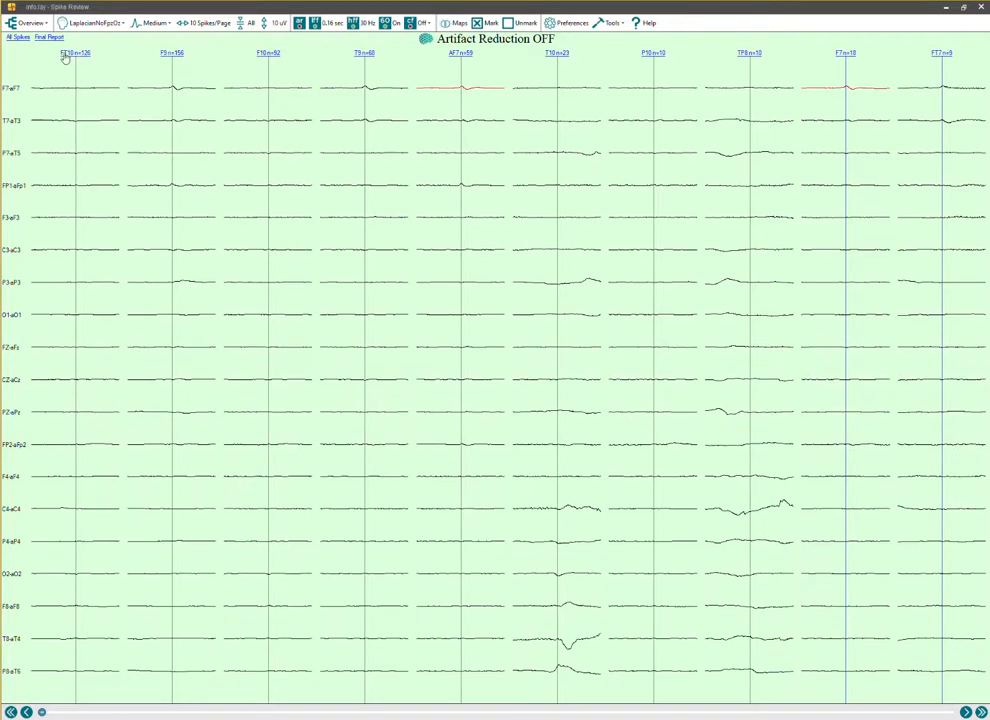
Change the spike overview's montage to 10-10 long Av17 EKG.
{"action": "left_click", "coordinate": [73, 23]}
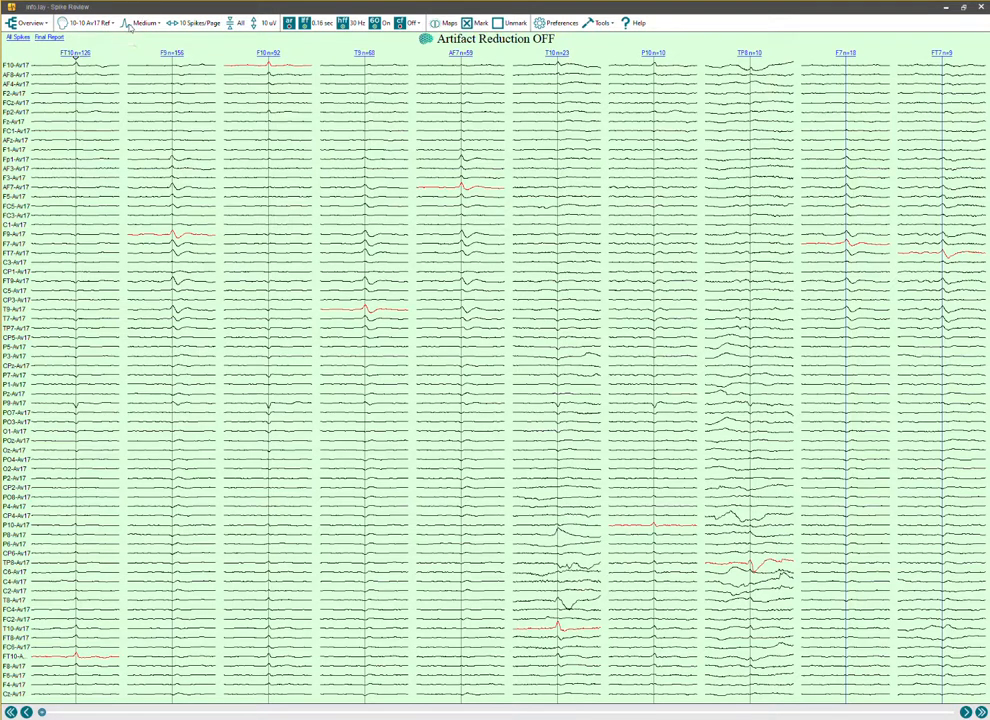
{"action": "left_click", "coordinate": [86, 24]}
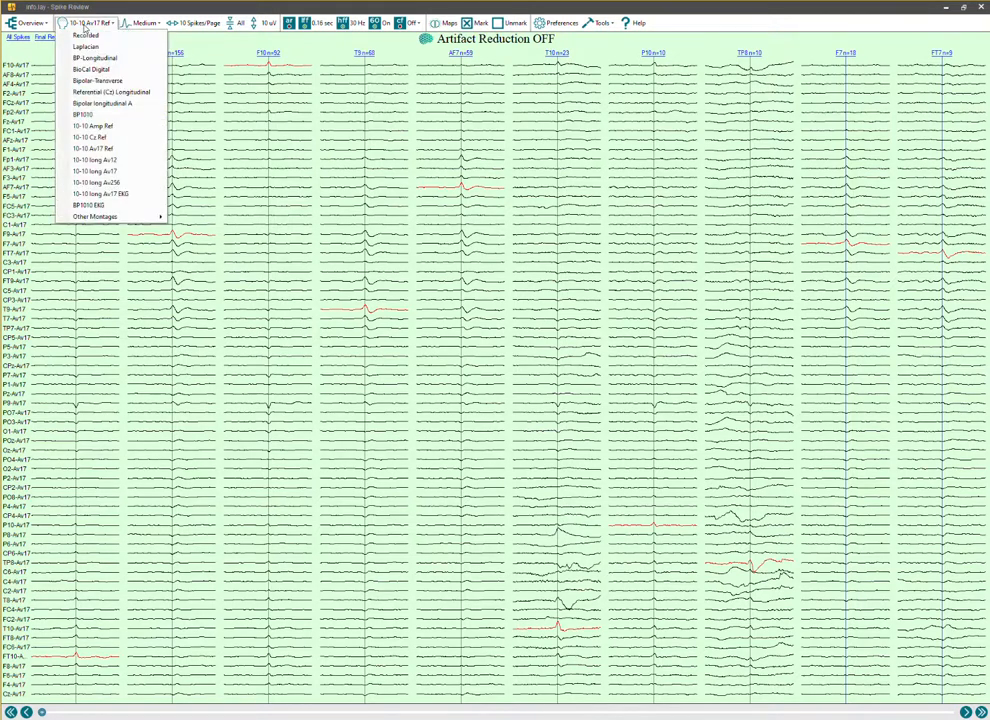
{"action": "left_click", "coordinate": [100, 148]}
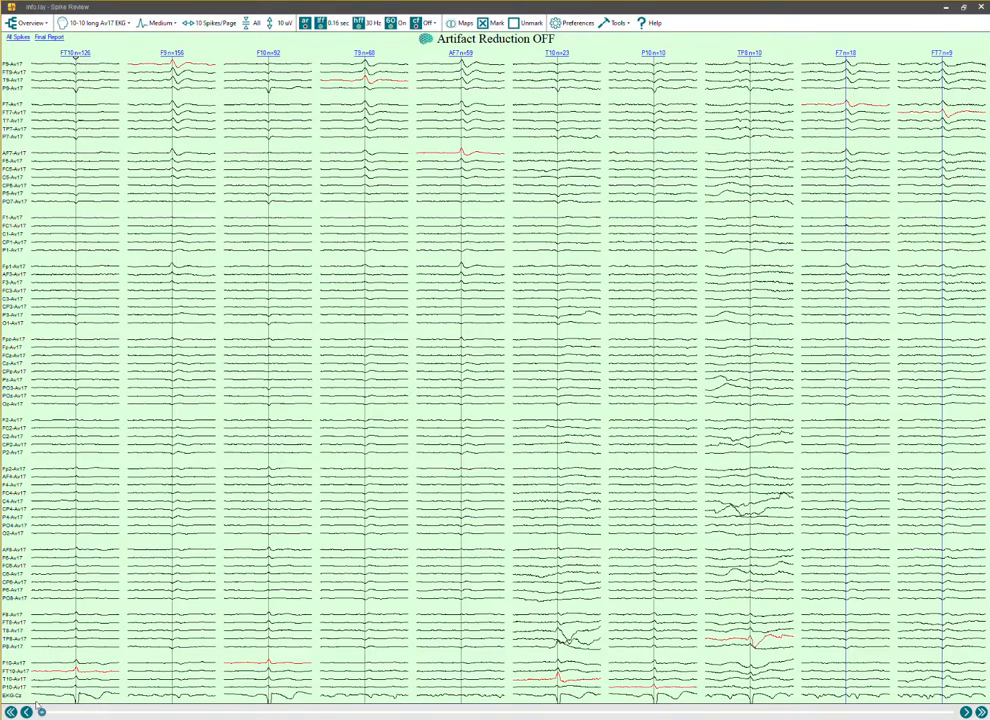
Append a separator after the EKG-Cz channel in the spike overview.
{"action": "right_click", "coordinate": [15, 697]}
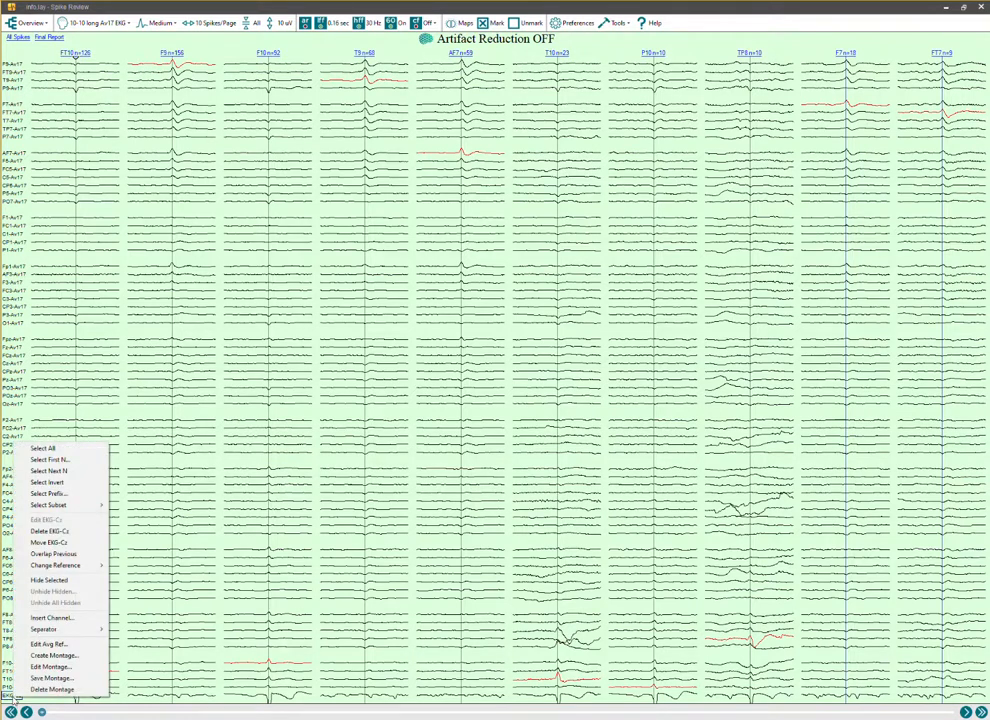
{"action": "mouse_move", "coordinate": [62, 629]}
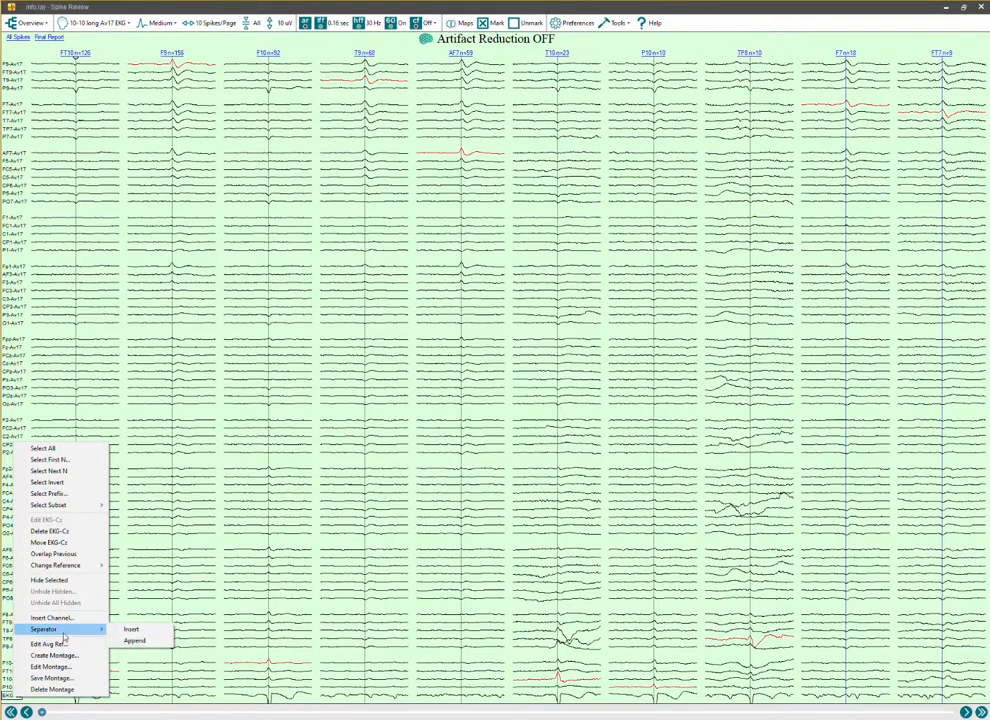
{"action": "left_click", "coordinate": [124, 641]}
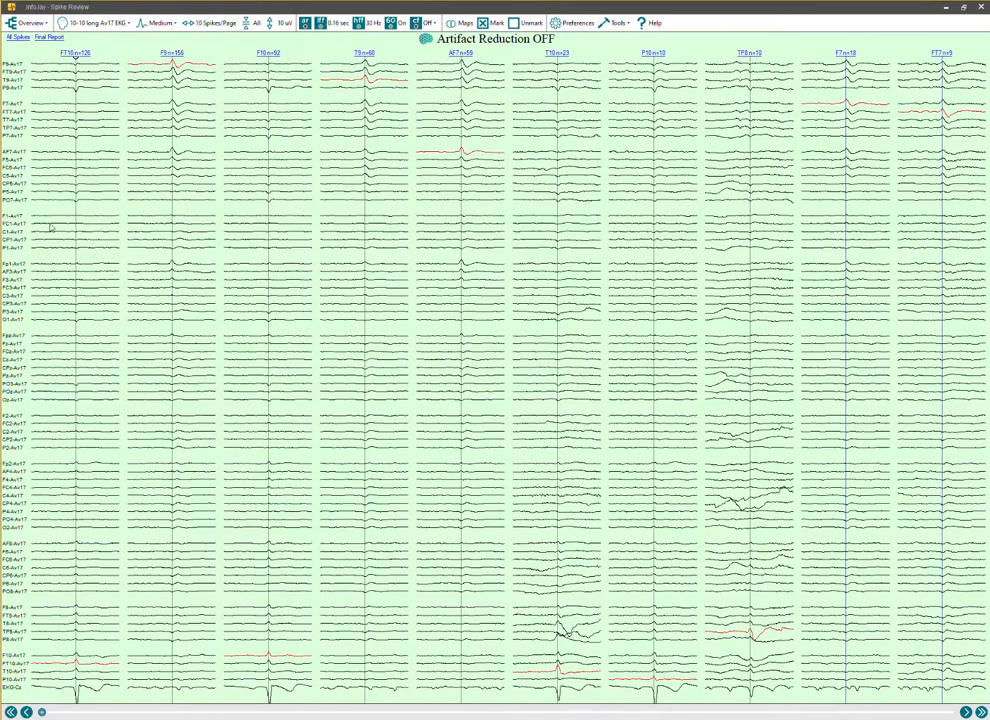
Examine the individual FT10 spikes through to the last page against the EKG-Cz trace, and return to the overview.
{"action": "double_click", "coordinate": [72, 105]}
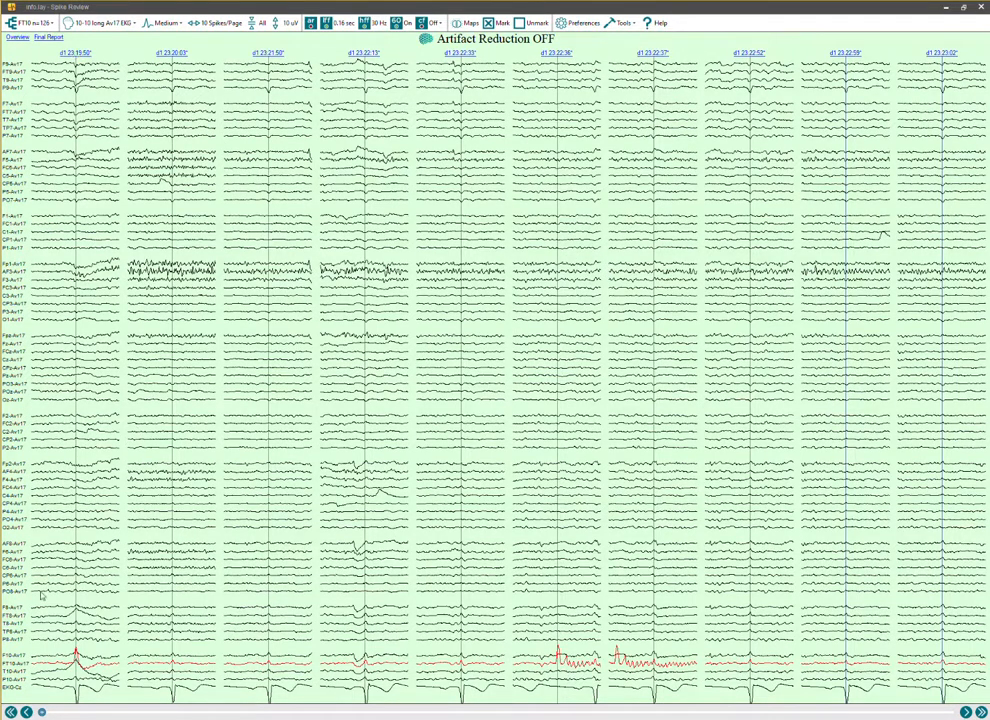
{"action": "left_click", "coordinate": [981, 712]}
{"action": "left_click", "coordinate": [981, 712]}
{"action": "left_click", "coordinate": [981, 712]}
{"action": "left_click", "coordinate": [981, 712]}
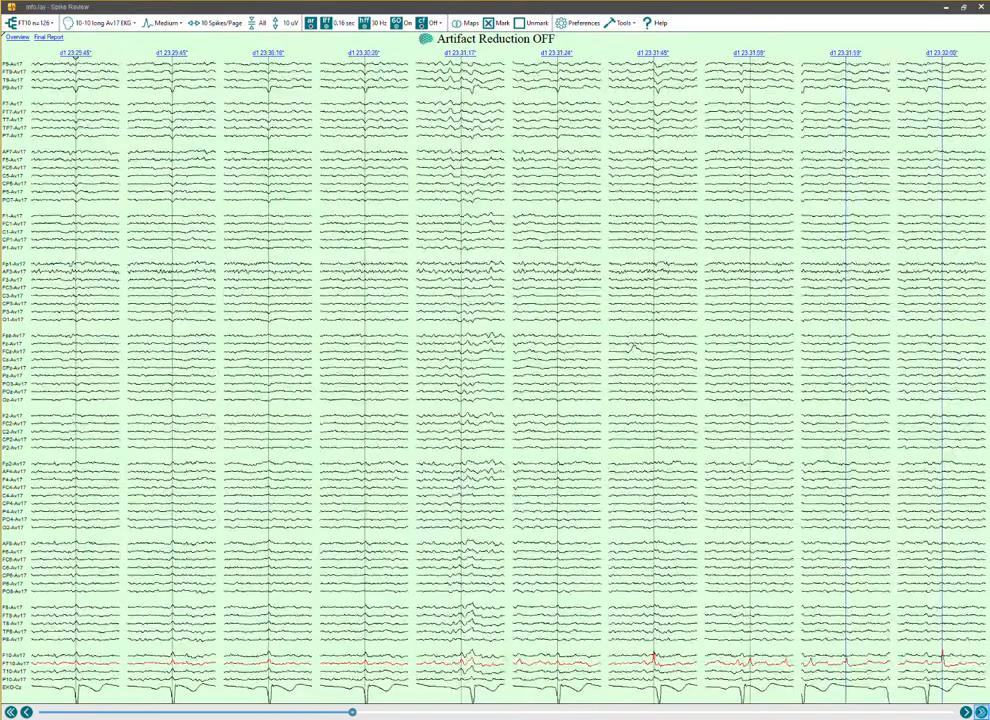
{"action": "left_click", "coordinate": [981, 712]}
{"action": "left_click", "coordinate": [981, 712]}
{"action": "left_click", "coordinate": [981, 712]}
{"action": "left_click", "coordinate": [981, 712]}
{"action": "left_click", "coordinate": [981, 712]}
{"action": "left_click", "coordinate": [981, 712]}
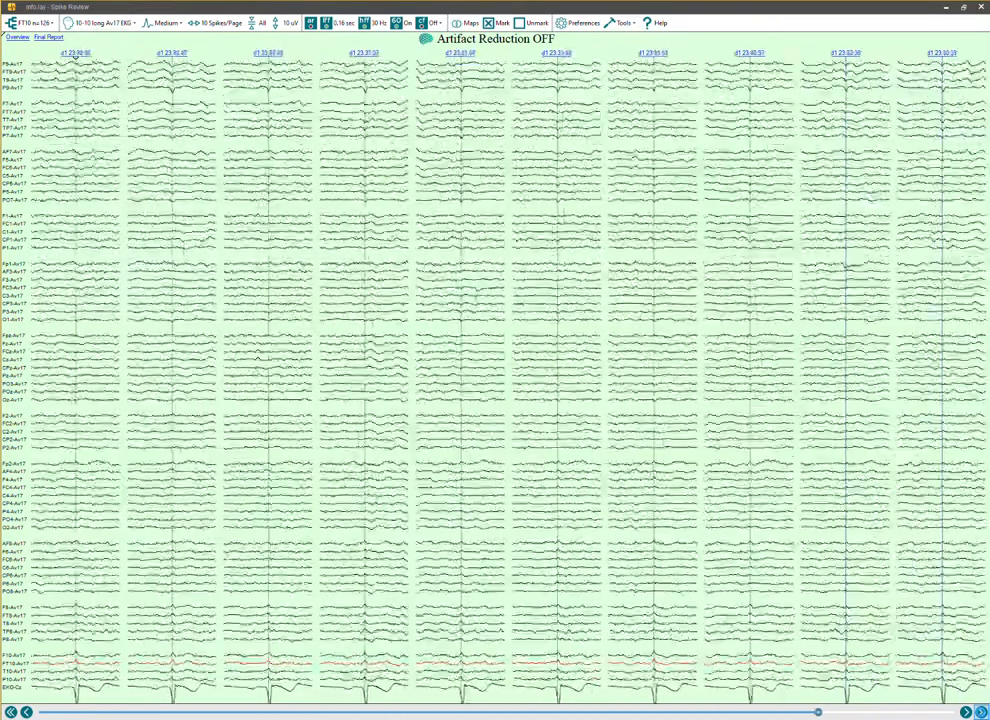
{"action": "left_click", "coordinate": [981, 712]}
{"action": "left_click", "coordinate": [981, 712]}
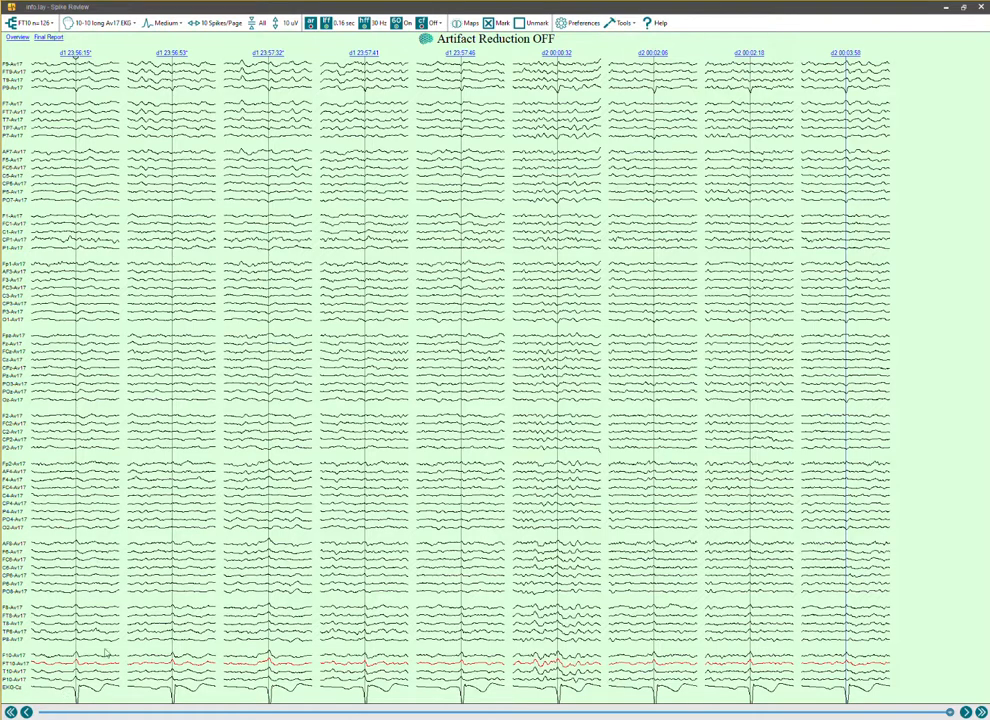
{"action": "left_click", "coordinate": [17, 37]}
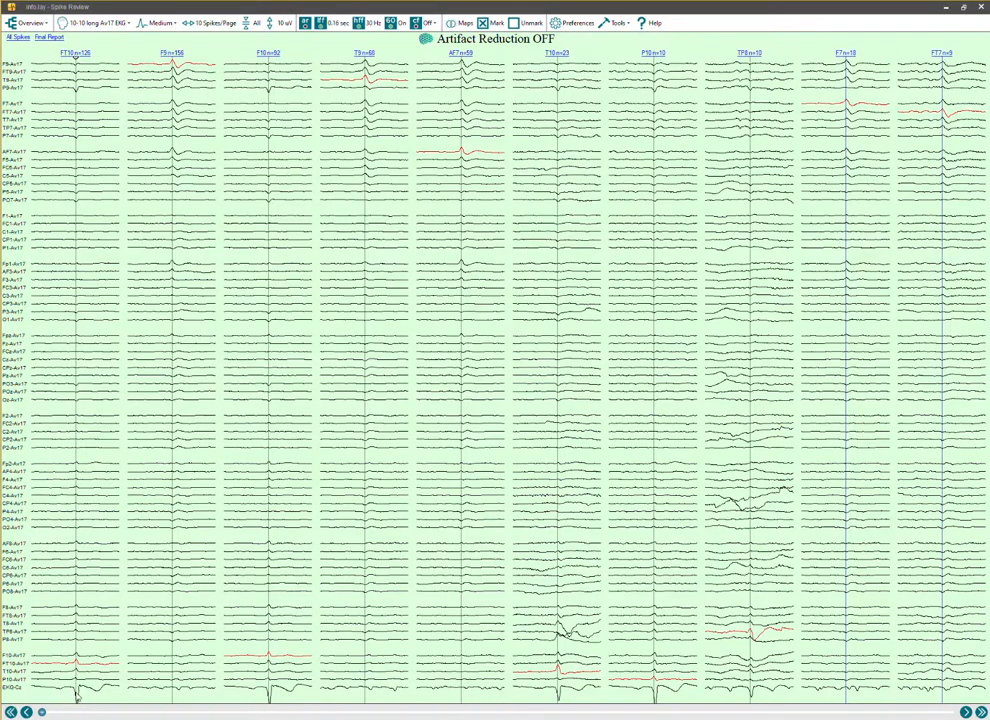
Enlarge the first spike of the F9 group, compare it in the BP1010 EKG montage, and return to the overview.
{"action": "left_click", "coordinate": [176, 449]}
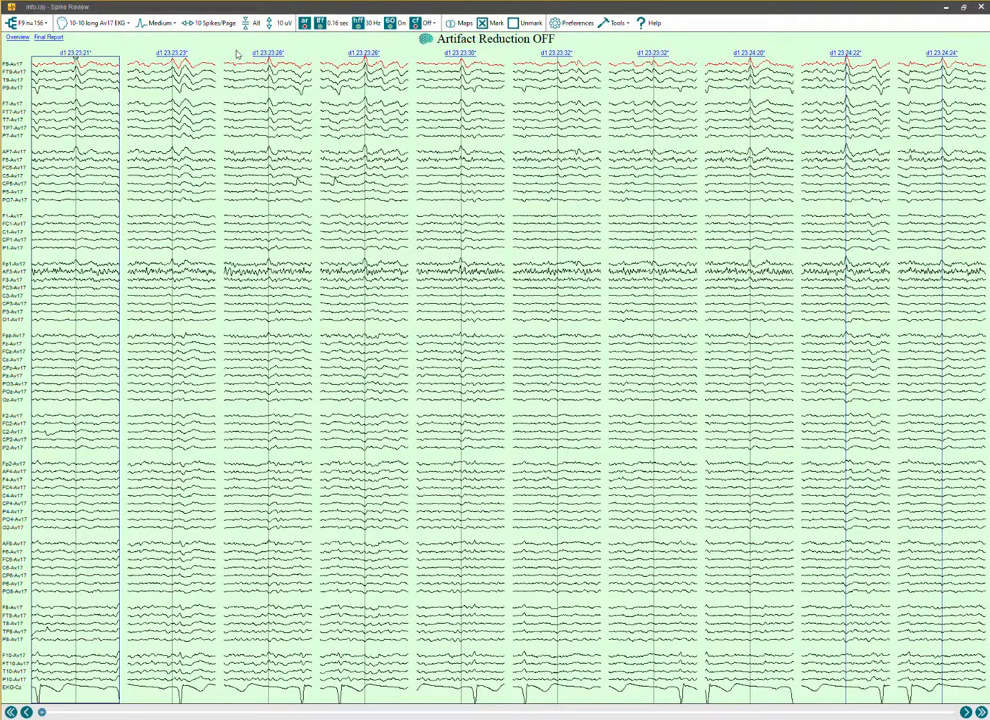
{"action": "double_click", "coordinate": [79, 140]}
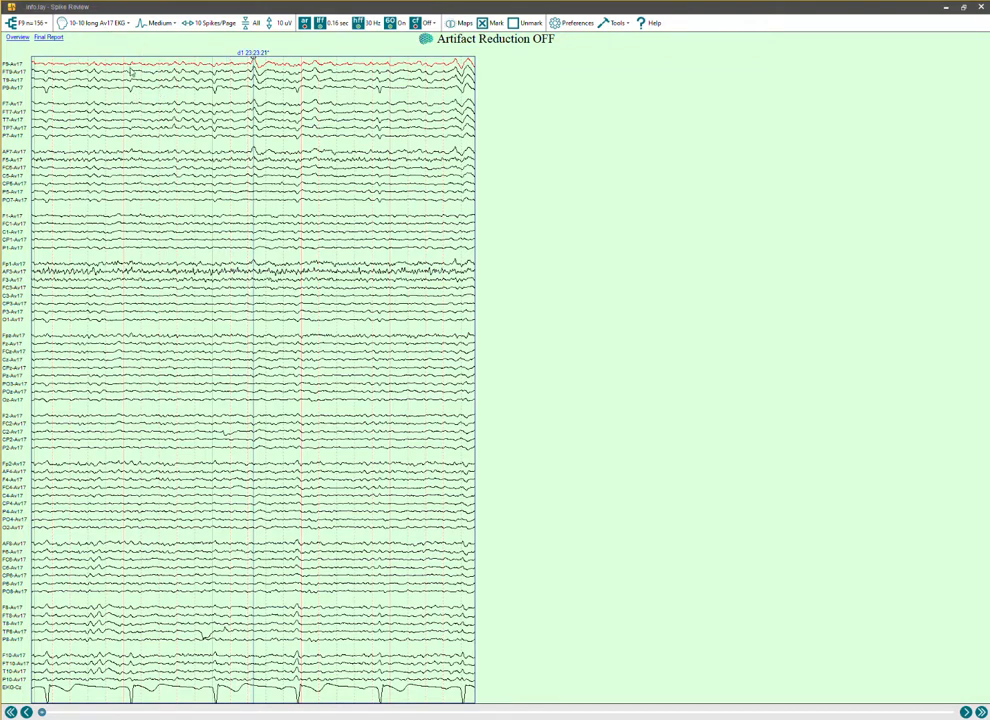
{"action": "left_click", "coordinate": [106, 25]}
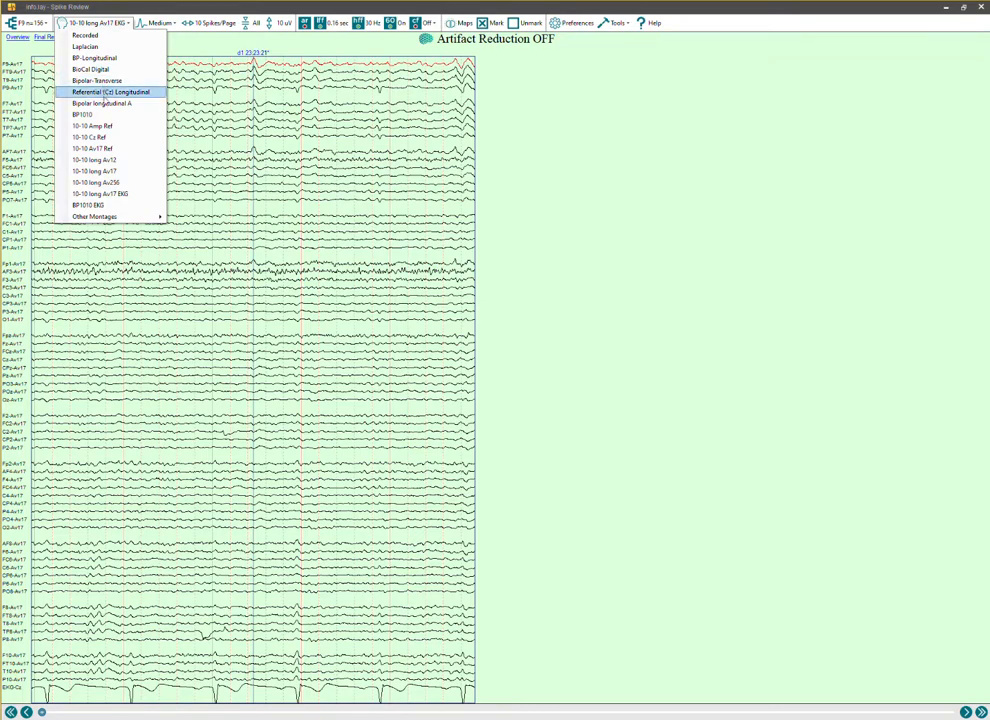
{"action": "left_click", "coordinate": [92, 205]}
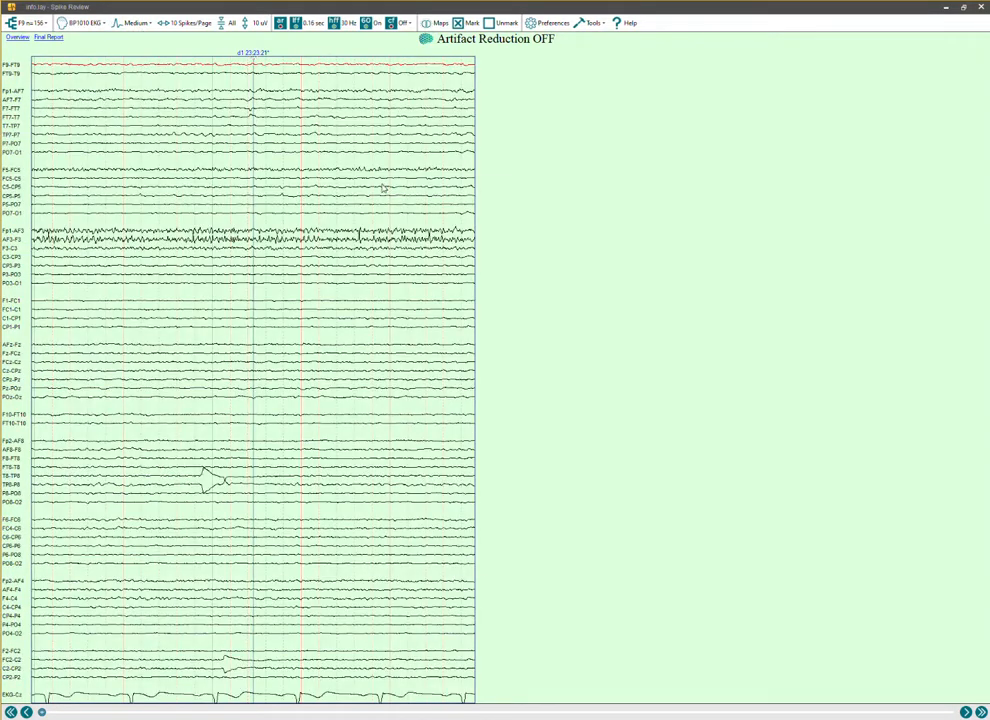
{"action": "left_click", "coordinate": [315, 195]}
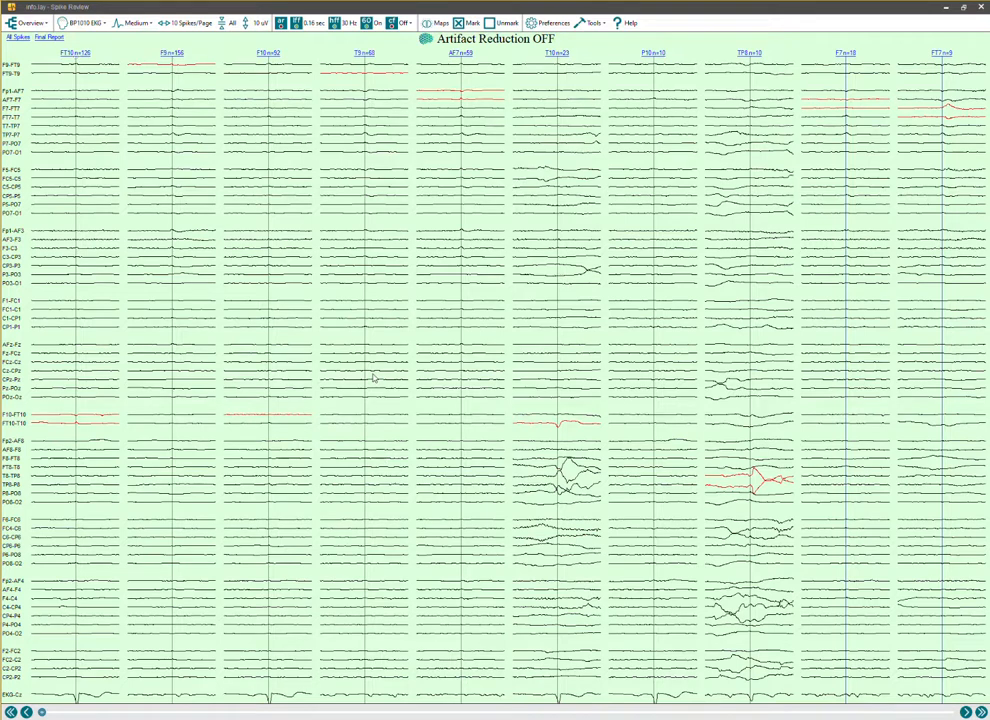
Examine the individual AF7 spikes in the 10-10 long Av17 EKG and BP1010 EKG montages, and return to the overview.
{"action": "left_click", "coordinate": [86, 22]}
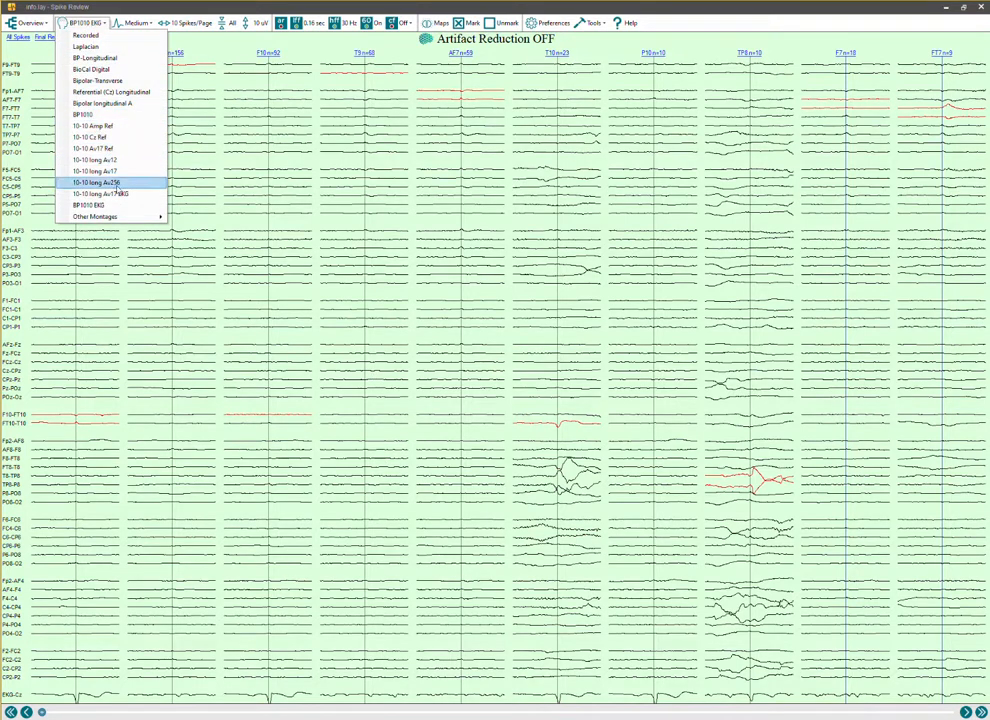
{"action": "left_click", "coordinate": [133, 196]}
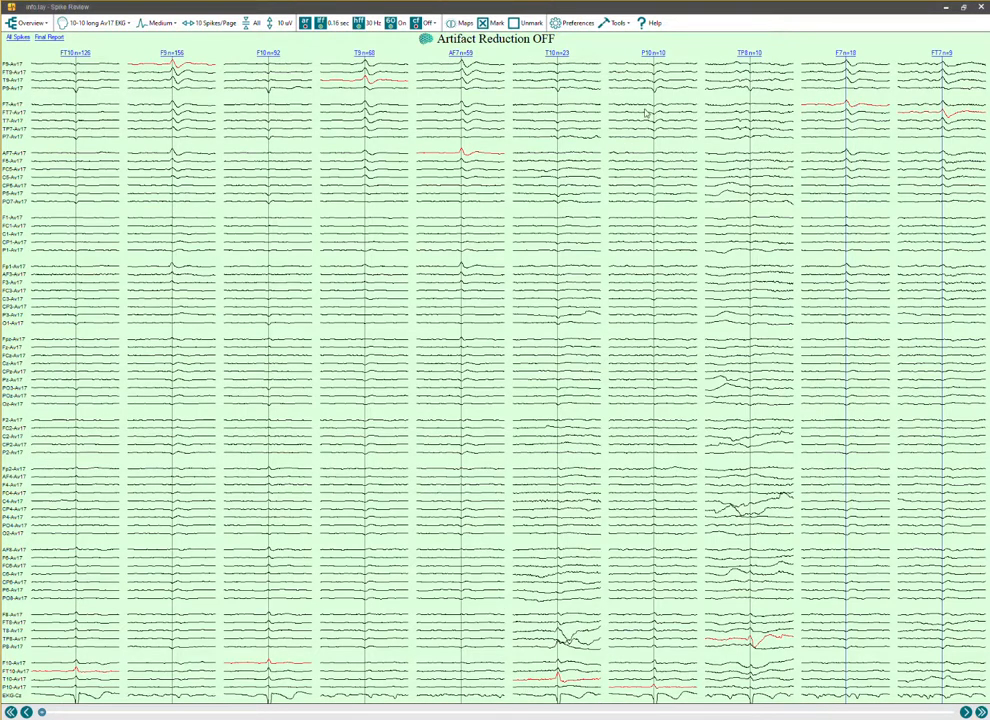
{"action": "double_click", "coordinate": [462, 143]}
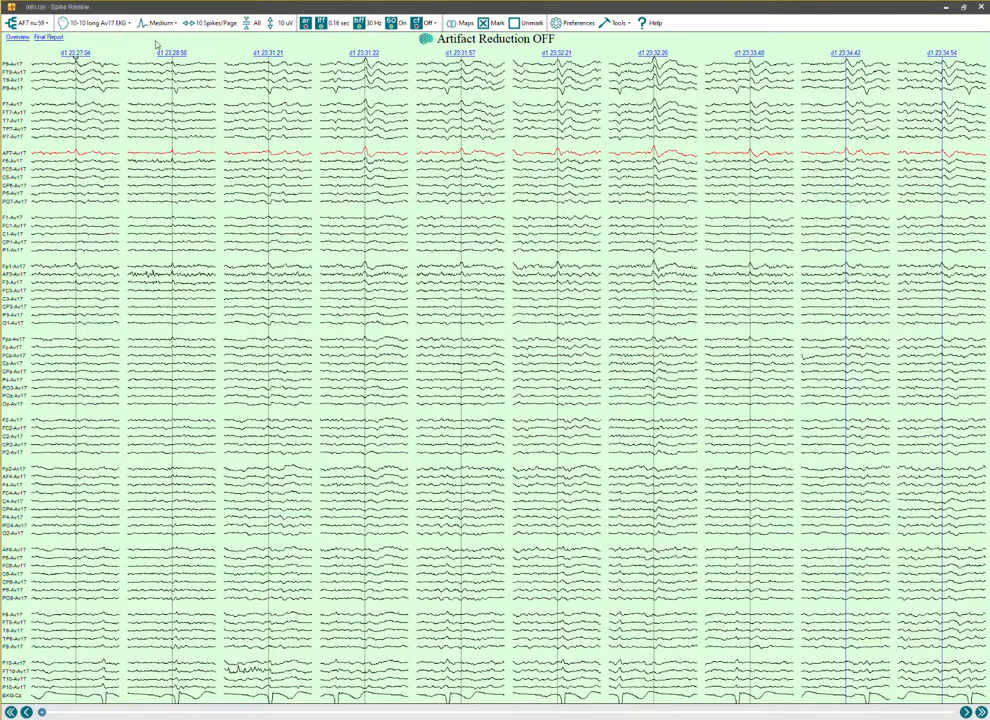
{"action": "left_click", "coordinate": [94, 23]}
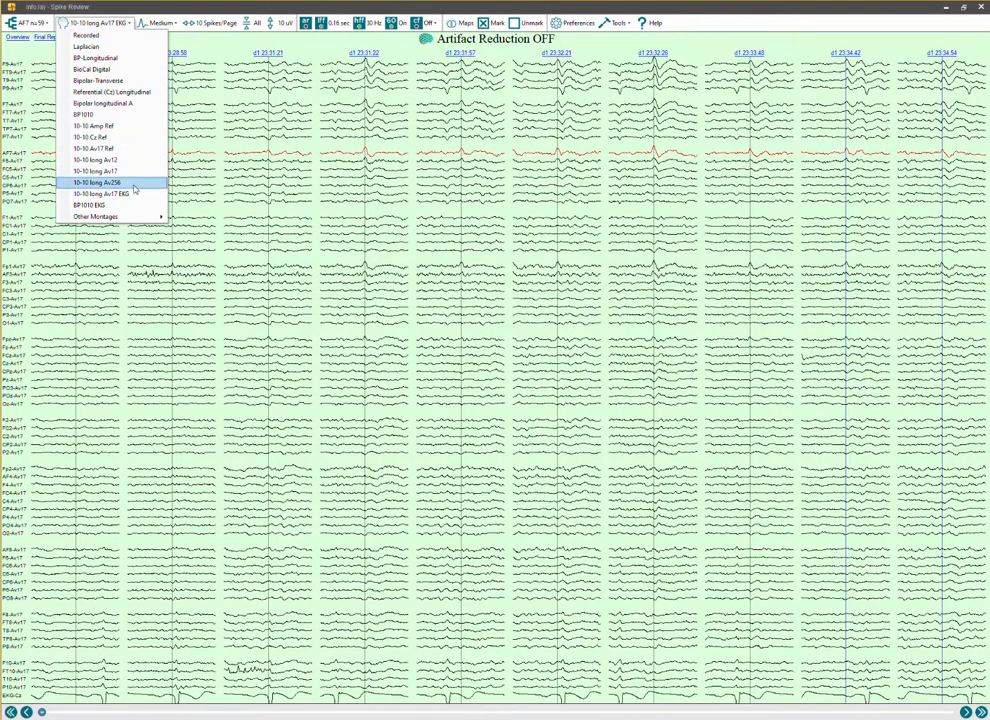
{"action": "left_click", "coordinate": [120, 205]}
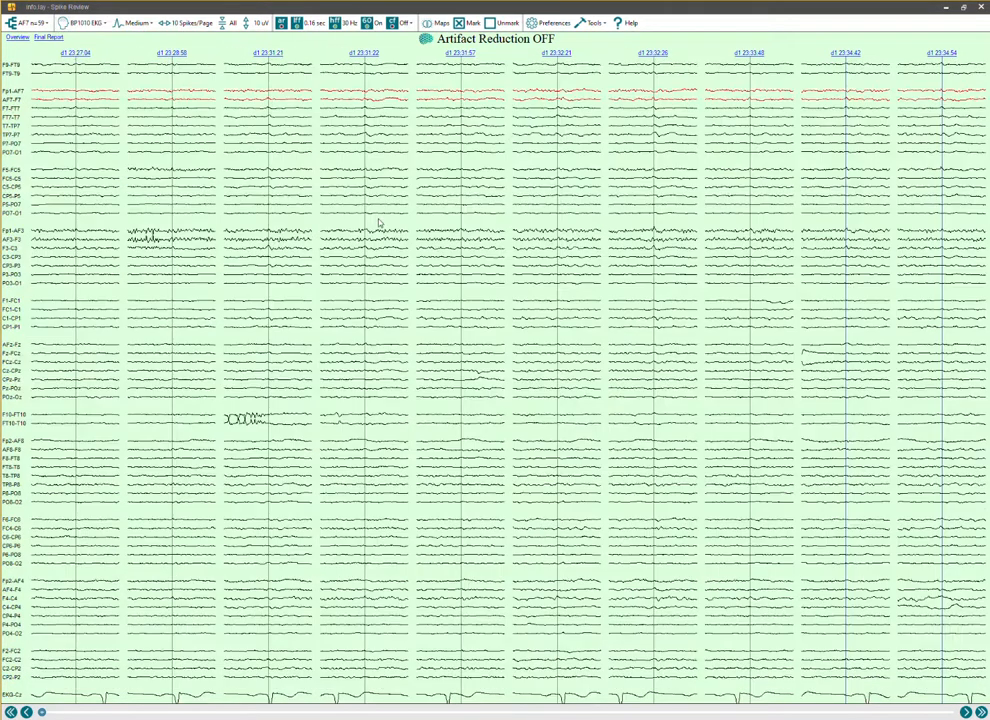
{"action": "left_click", "coordinate": [22, 40]}
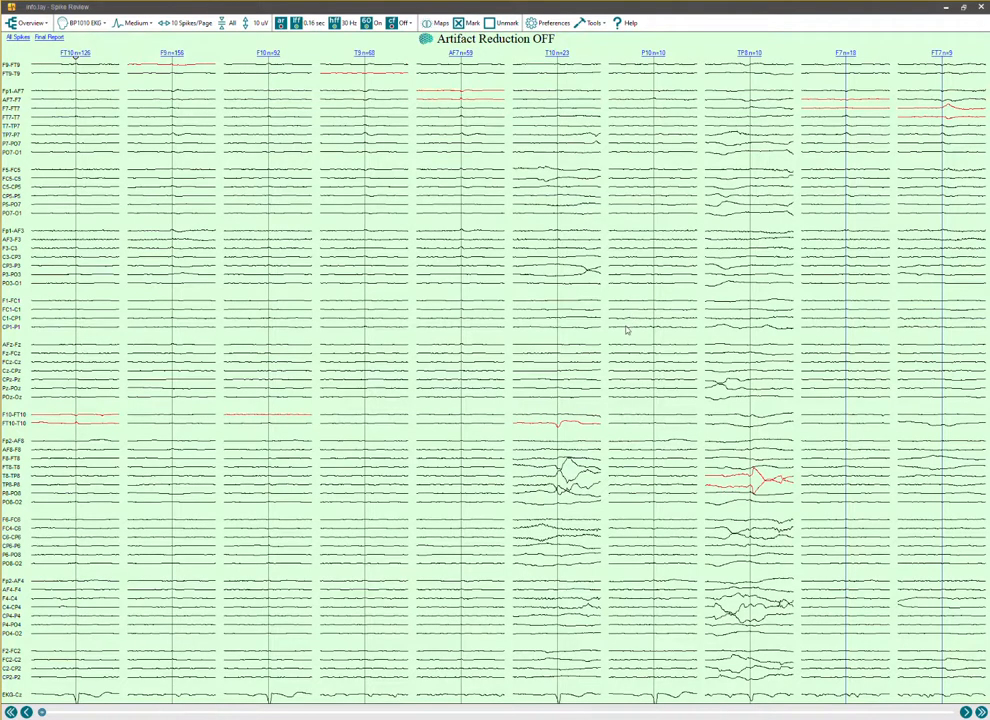
Page forward through the overview to examine the averaged waveforms of the smaller spike groups in the BP1010 EKG montage.
{"action": "key", "text": "Right"}
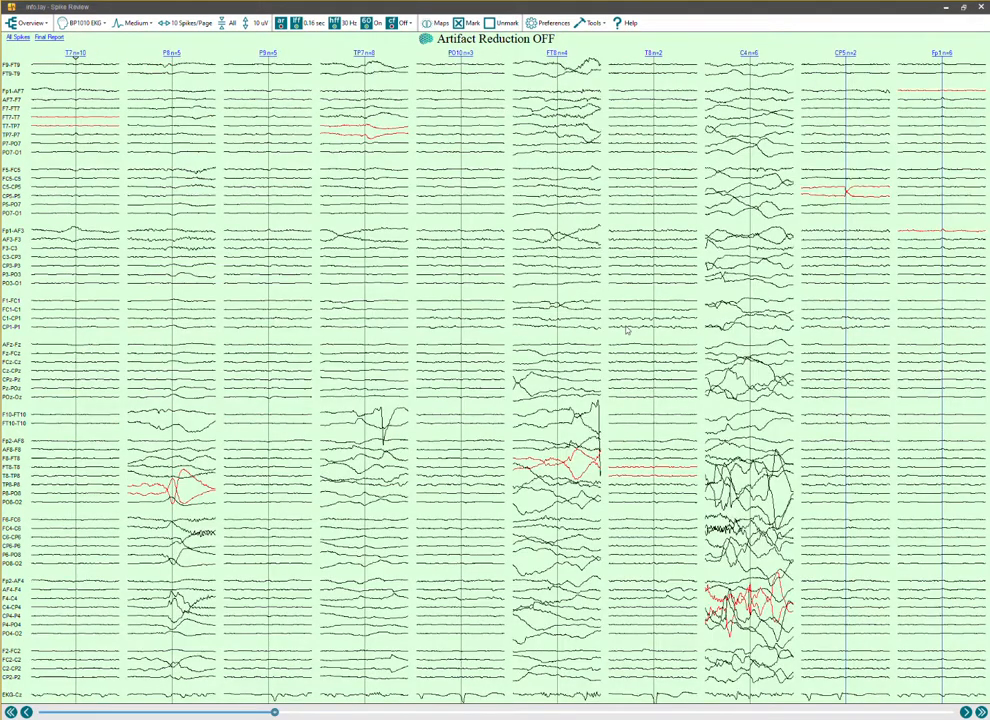
{"action": "key", "text": "Right"}
{"action": "key", "text": "Left"}
{"action": "key", "text": "Right"}
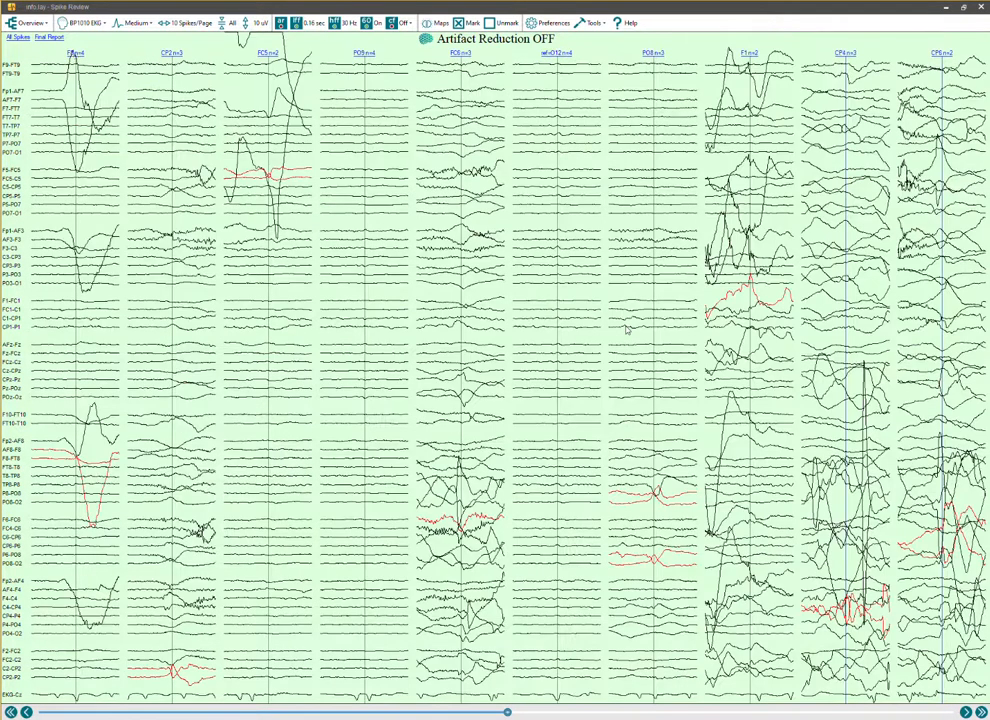
{"action": "key", "text": "Right"}
{"action": "key", "text": "Left"}
{"action": "key", "text": "Right"}
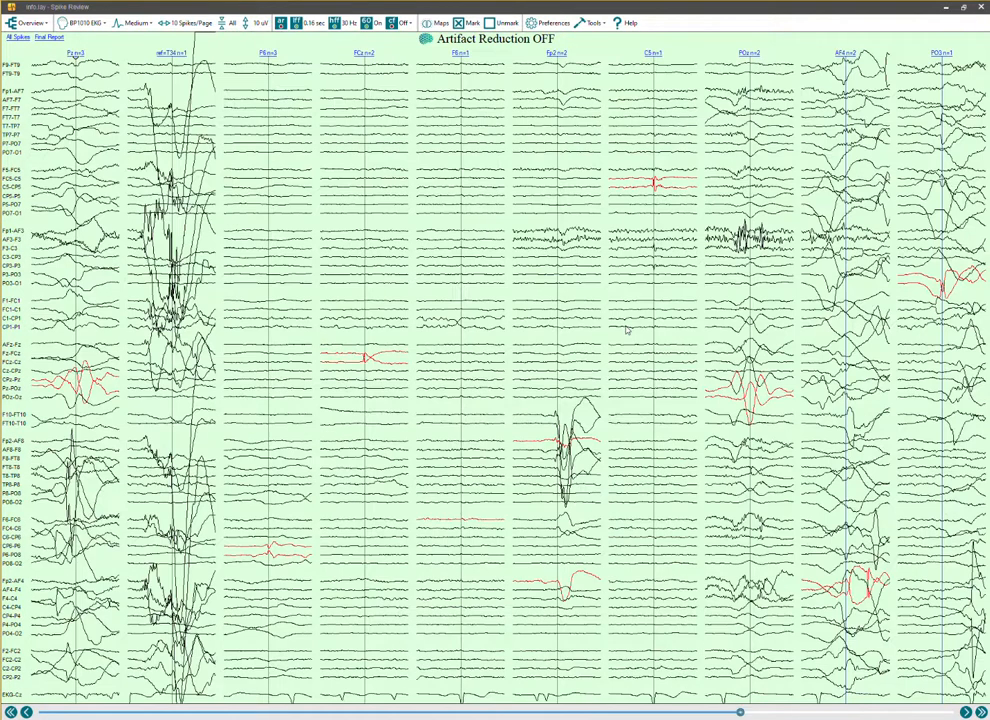
Enlarge the C5 spike, compare it in the 10-10 long Av17 EKG montage against the EKG-Cz trace, and return to the overview.
{"action": "double_click", "coordinate": [655, 206]}
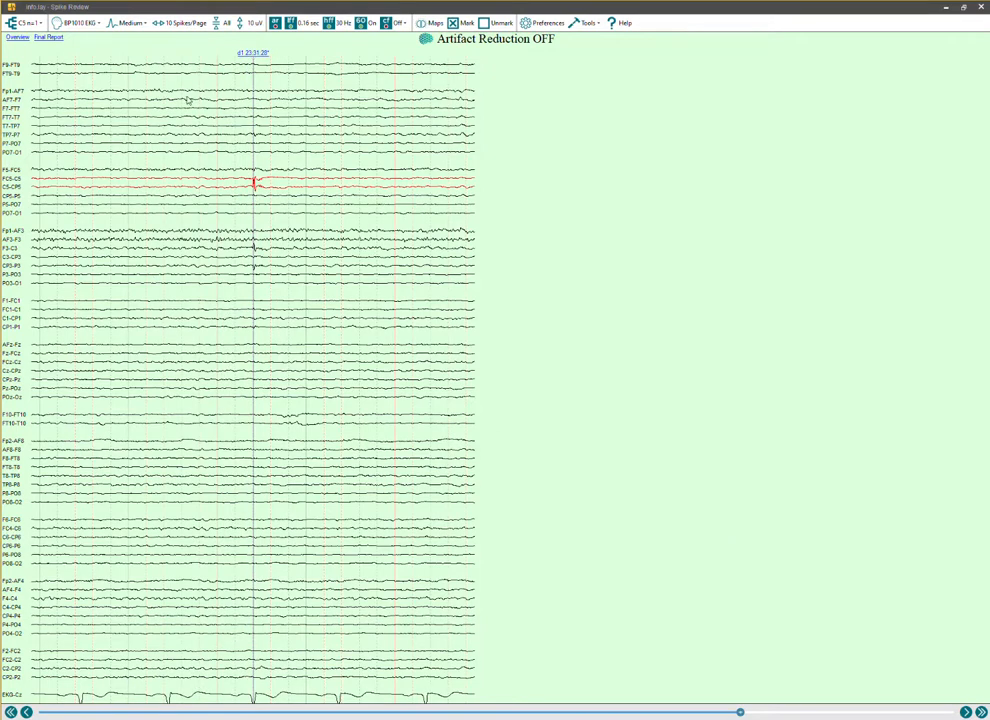
{"action": "left_click", "coordinate": [82, 23]}
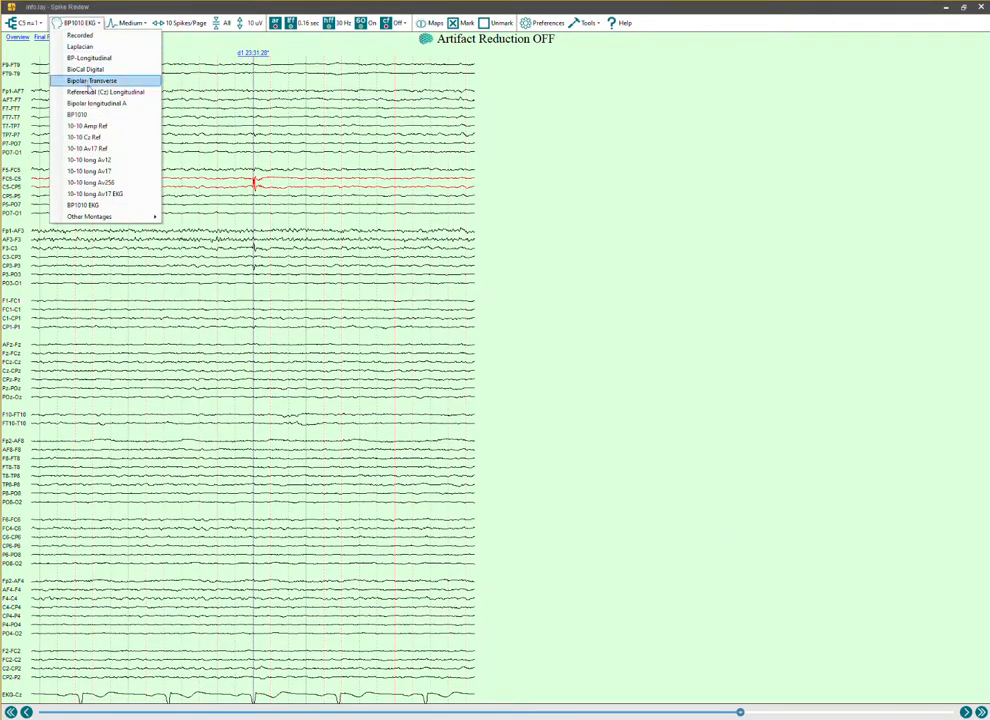
{"action": "left_click", "coordinate": [97, 193]}
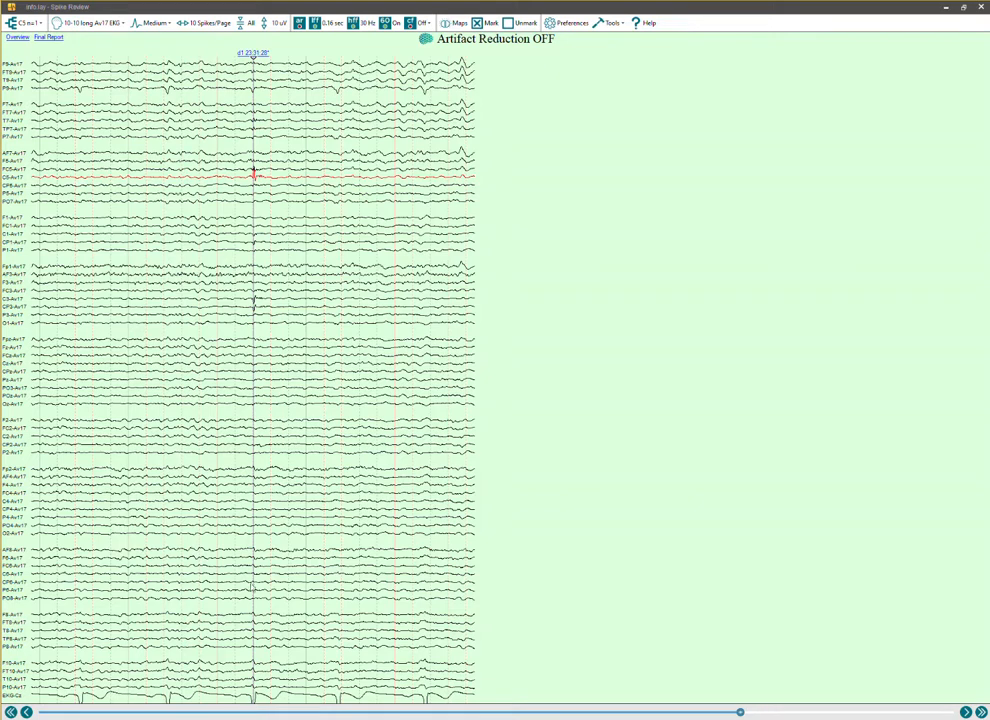
{"action": "left_click", "coordinate": [20, 37]}
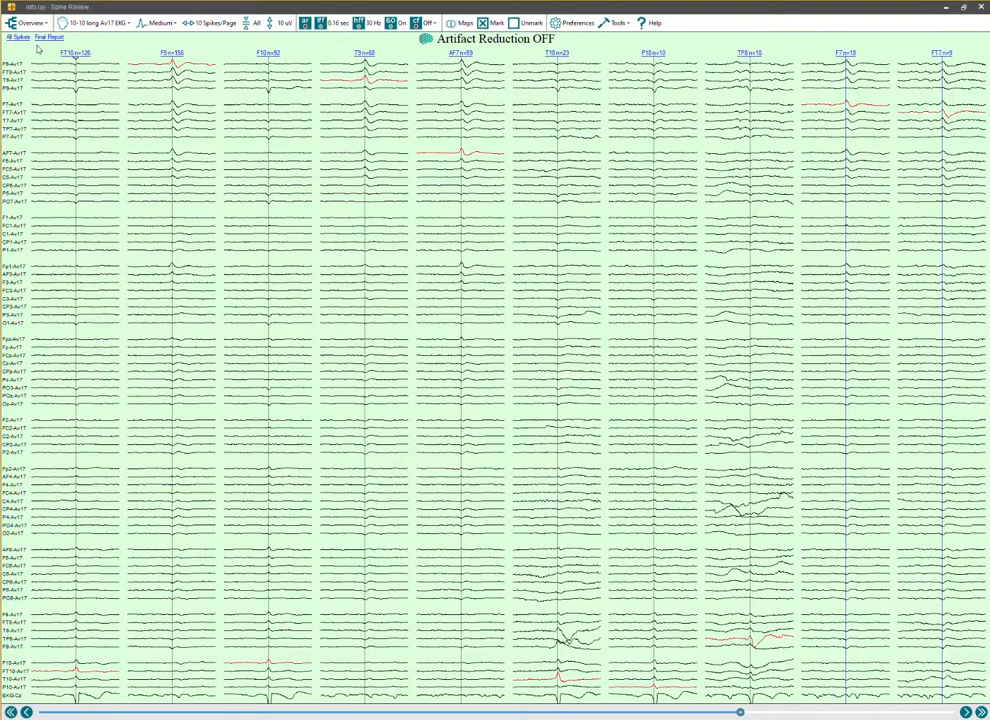
Open the F9 group and mark the spikes at d1 23:23:21, 23:23:26, 23:24:22 and 23:24:27.
{"action": "left_click", "coordinate": [193, 106]}
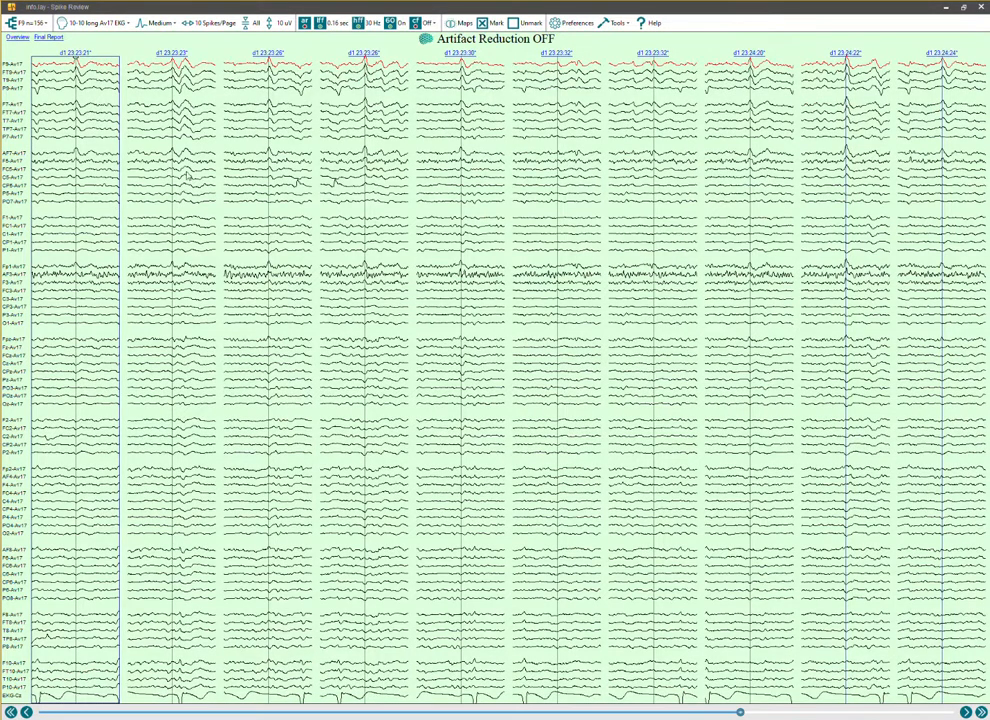
{"action": "left_click", "coordinate": [264, 152]}
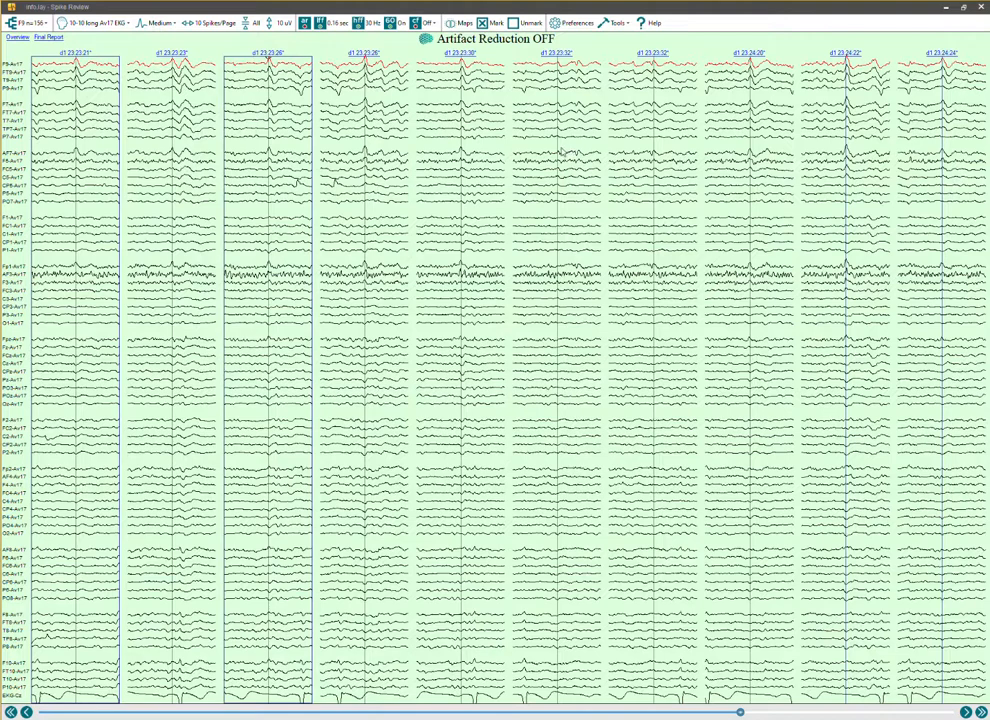
{"action": "left_click", "coordinate": [857, 430]}
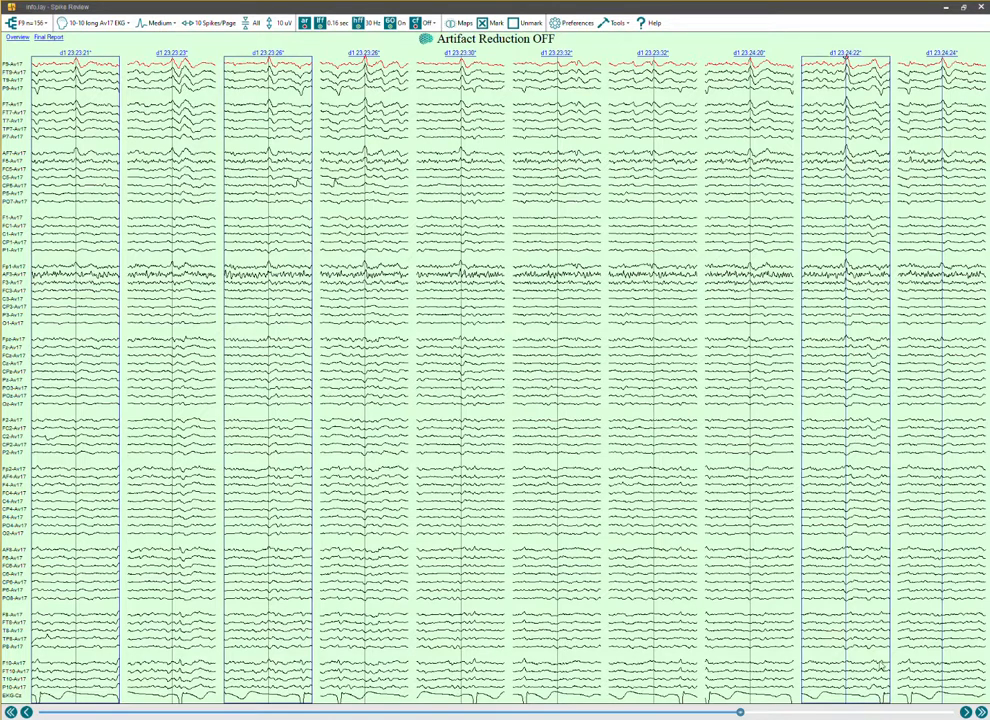
{"action": "left_click", "coordinate": [981, 712]}
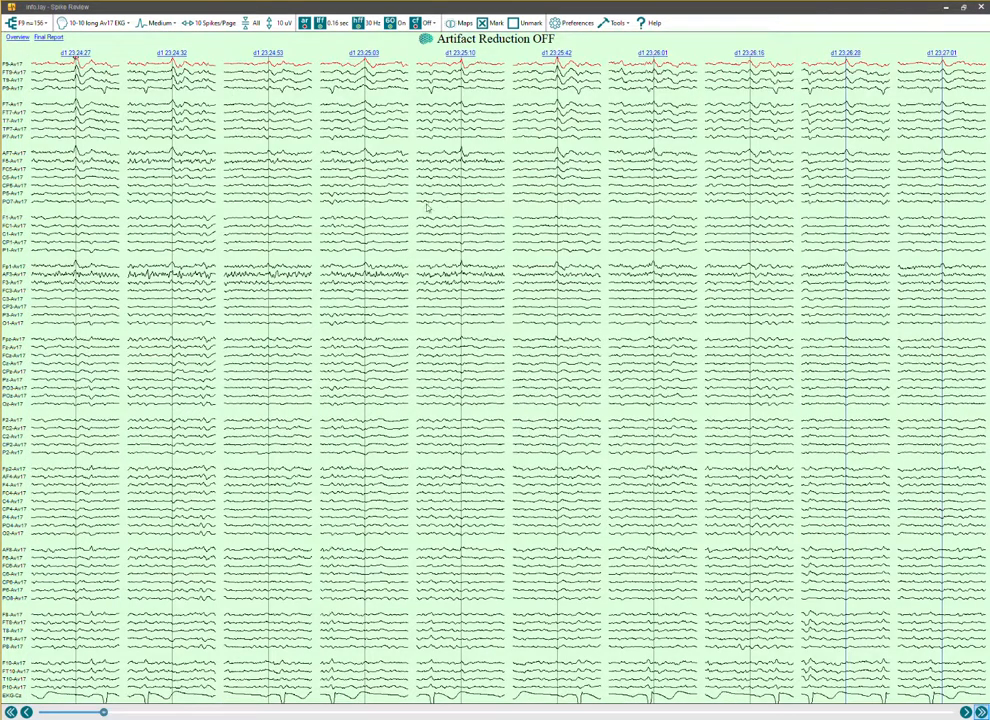
{"action": "left_click", "coordinate": [63, 121]}
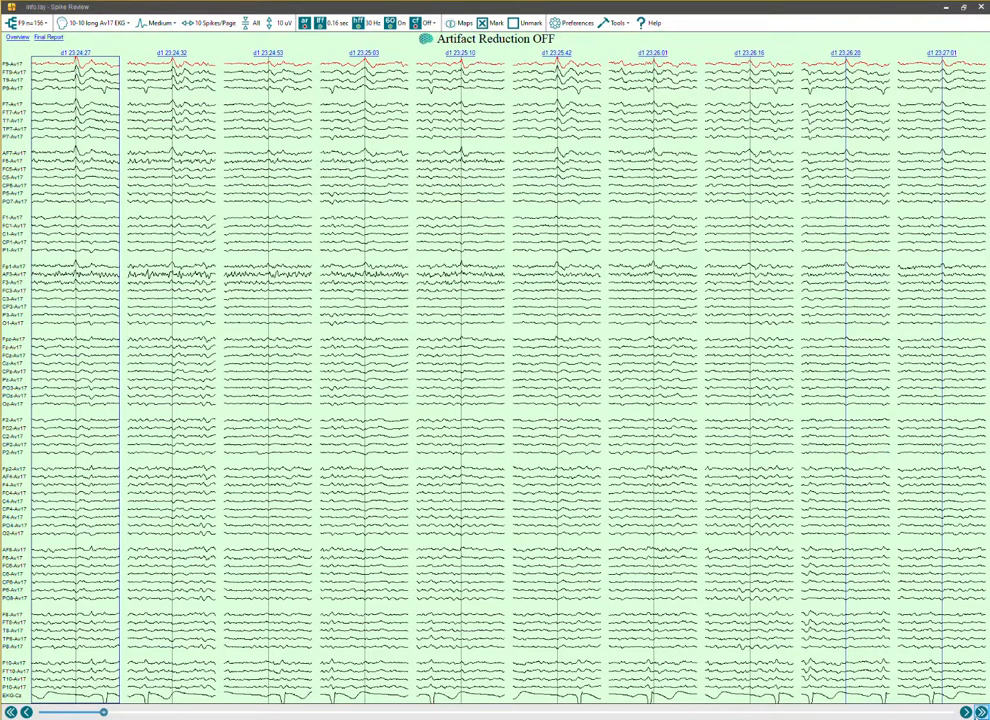
Check the next page of F9 spikes, enlarge the marked 23:23:26 spike on the first page, and return to the overview.
{"action": "left_click", "coordinate": [981, 712]}
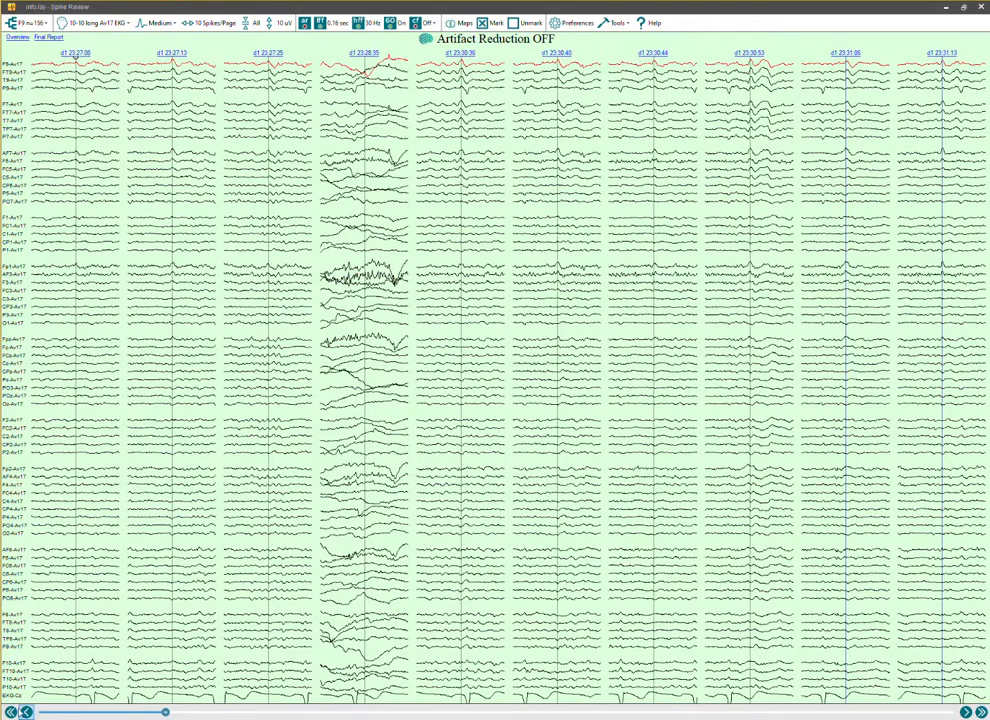
{"action": "left_click", "coordinate": [10, 712]}
{"action": "left_click", "coordinate": [10, 712]}
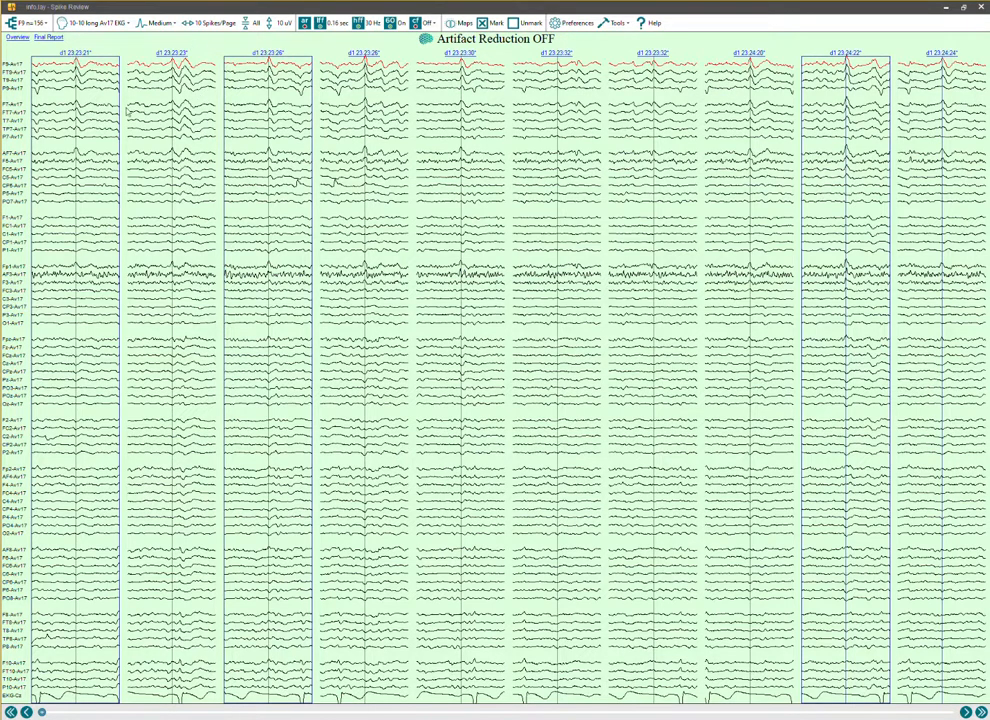
{"action": "left_click", "coordinate": [86, 24]}
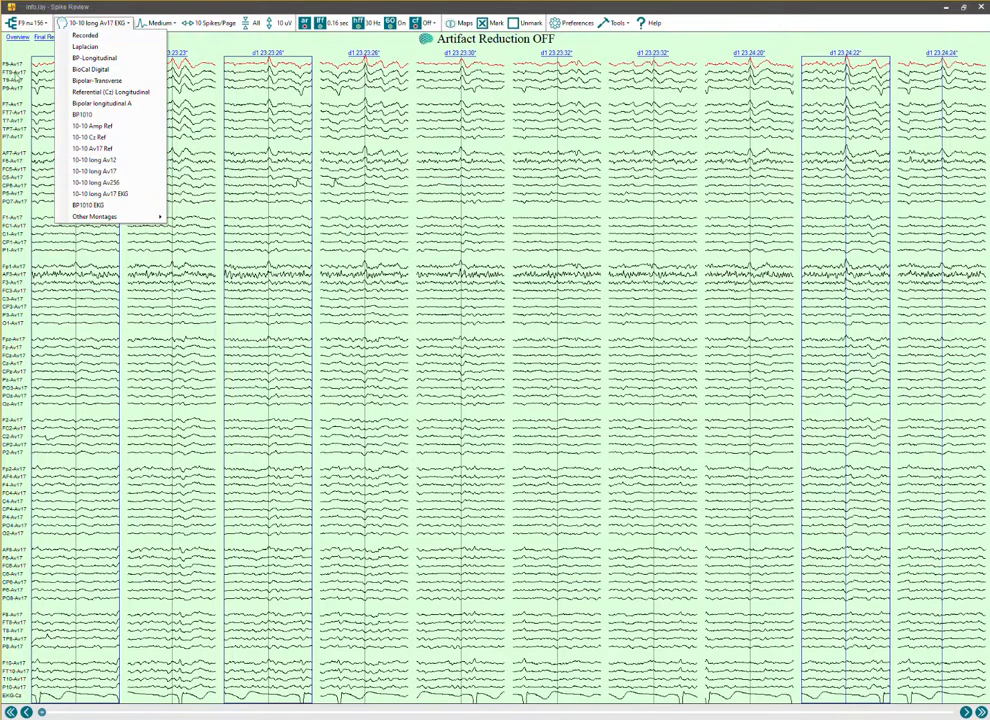
{"action": "left_click", "coordinate": [277, 361]}
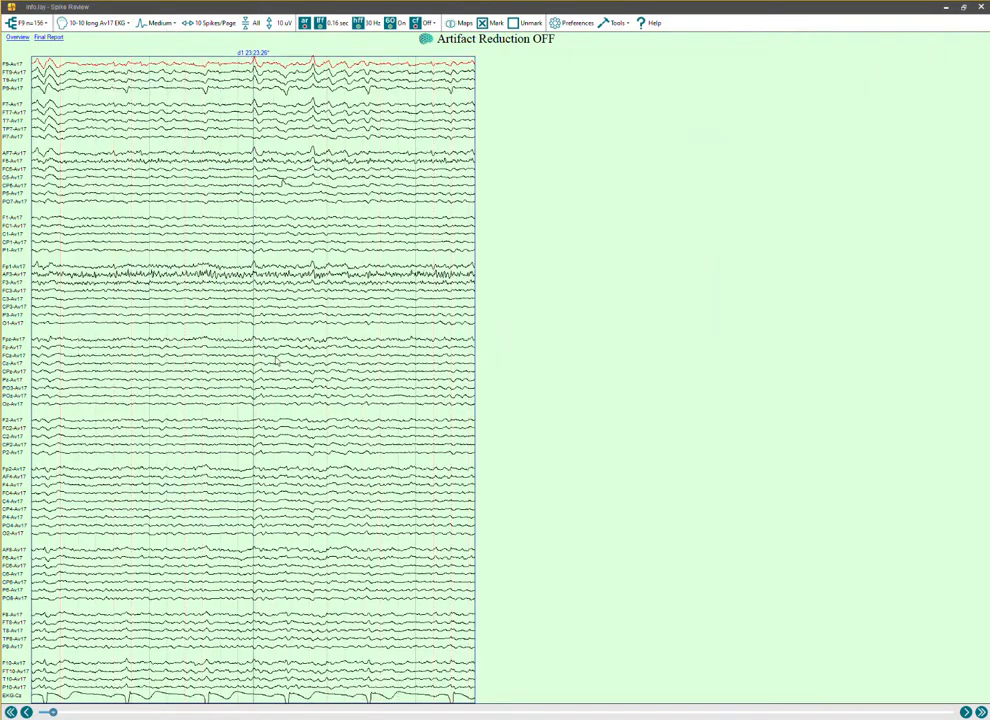
{"action": "left_click", "coordinate": [244, 307]}
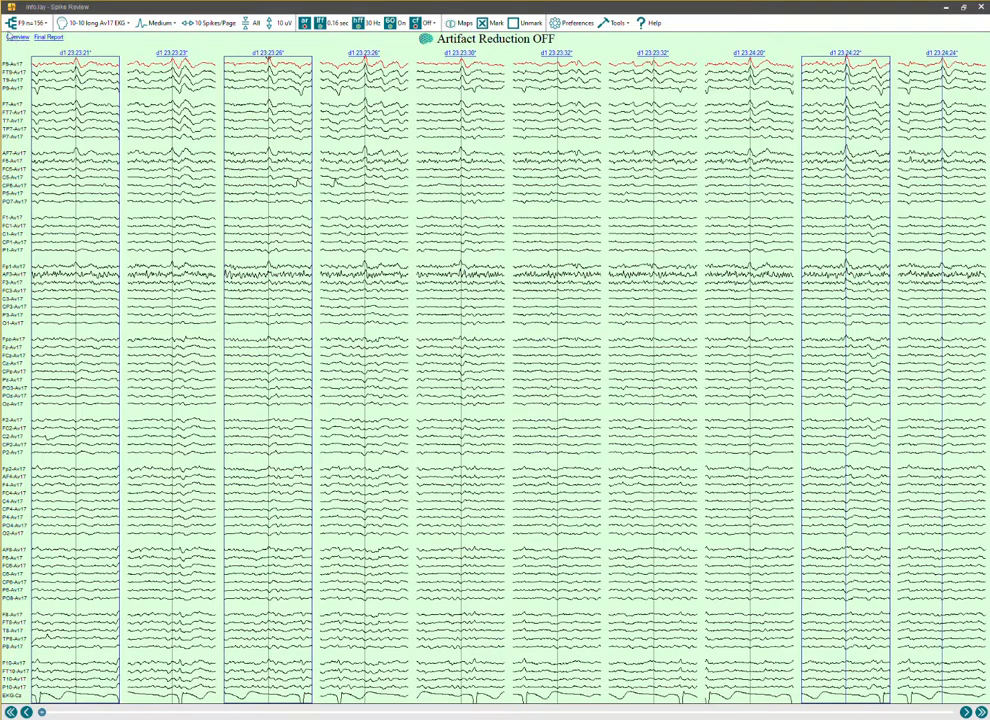
{"action": "left_click", "coordinate": [12, 36]}
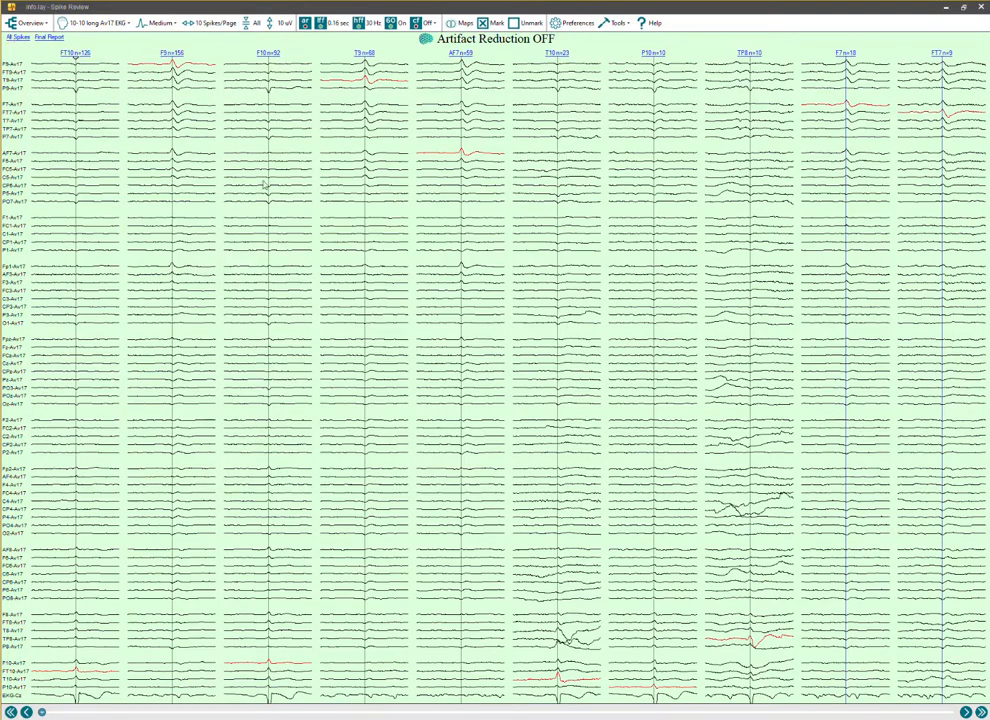
Open the final report of the marked F9 spikes and mark its groups as VPlot comments.
{"action": "left_click", "coordinate": [47, 38]}
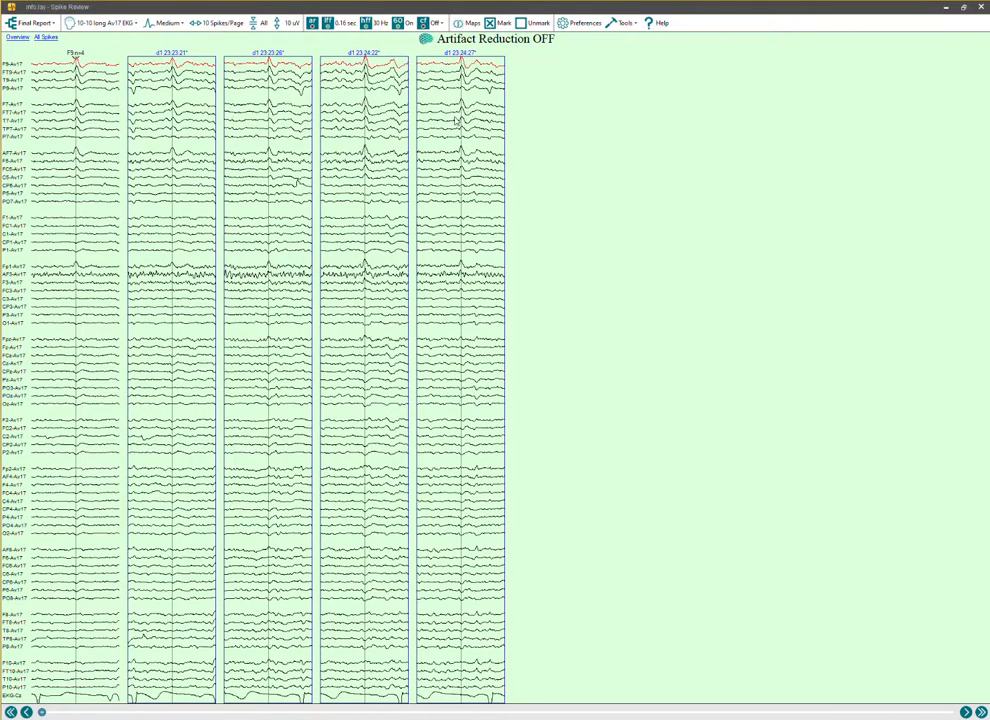
{"action": "left_click", "coordinate": [617, 25]}
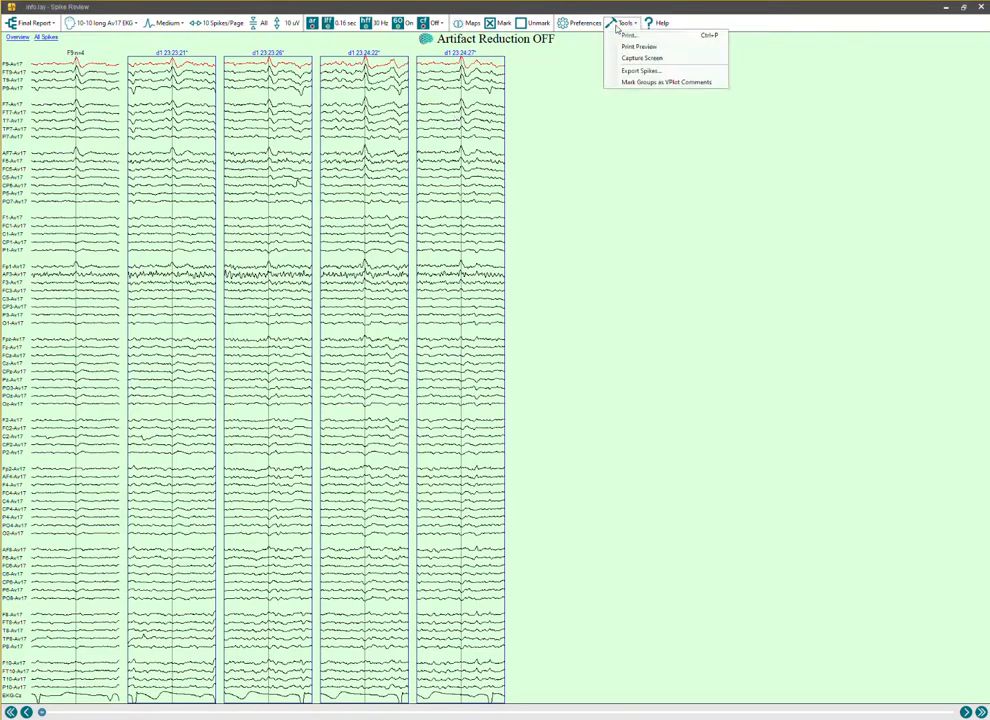
{"action": "left_click", "coordinate": [655, 84]}
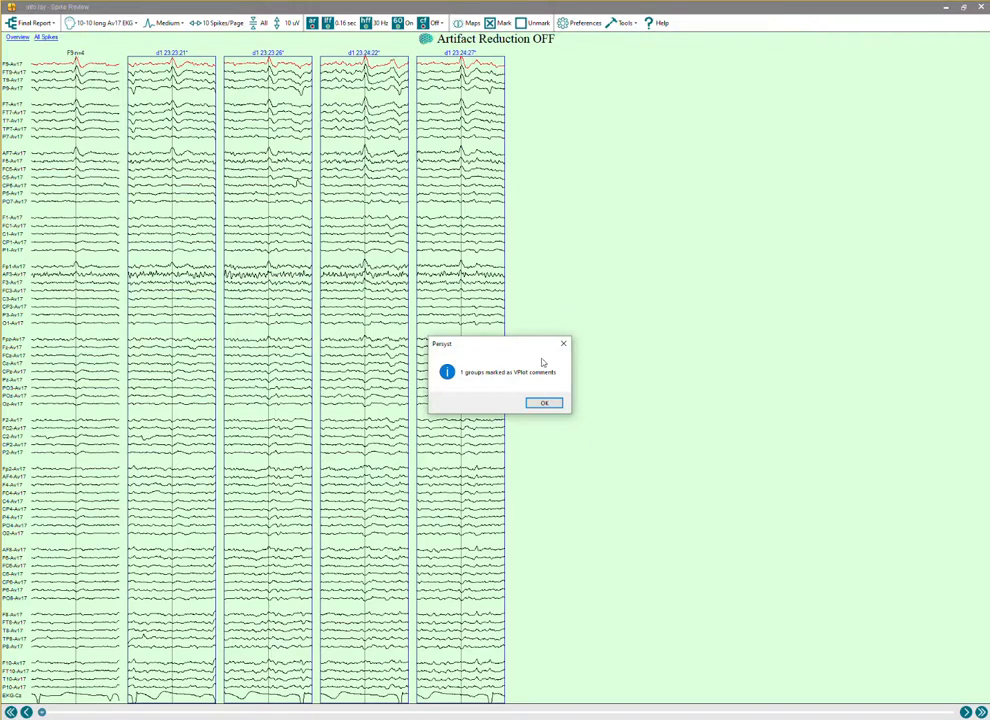
{"action": "left_click", "coordinate": [545, 403]}
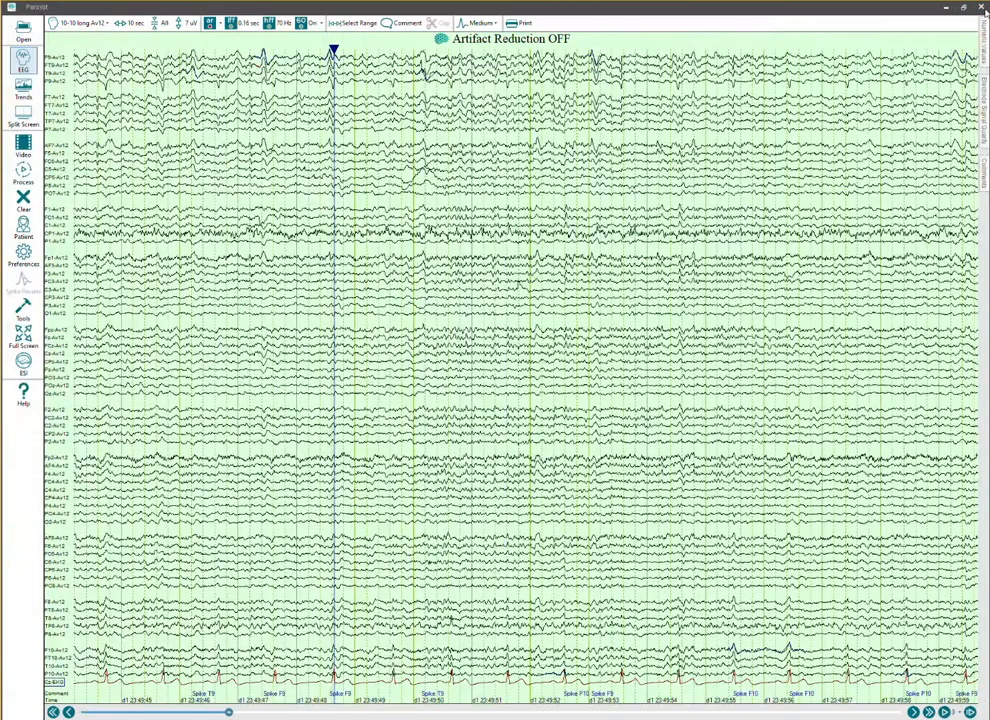
Close Spike Review and list the recording's comments sorted by text in ascending order, wide enough to show their times.
{"action": "left_click", "coordinate": [980, 6]}
{"action": "left_click", "coordinate": [983, 190]}
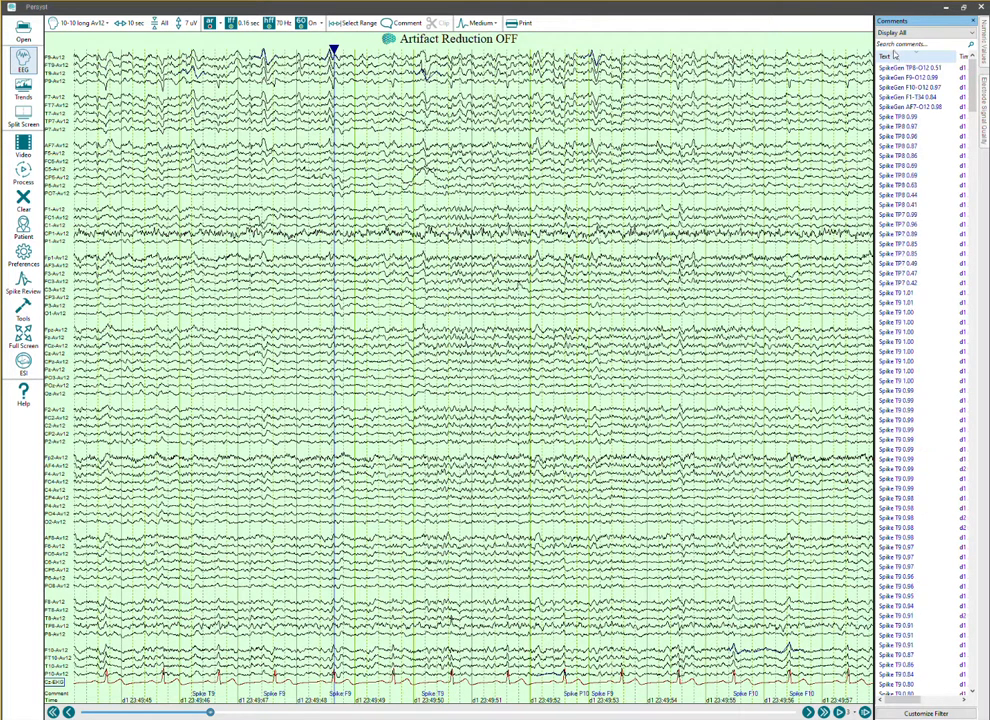
{"action": "left_click", "coordinate": [896, 58]}
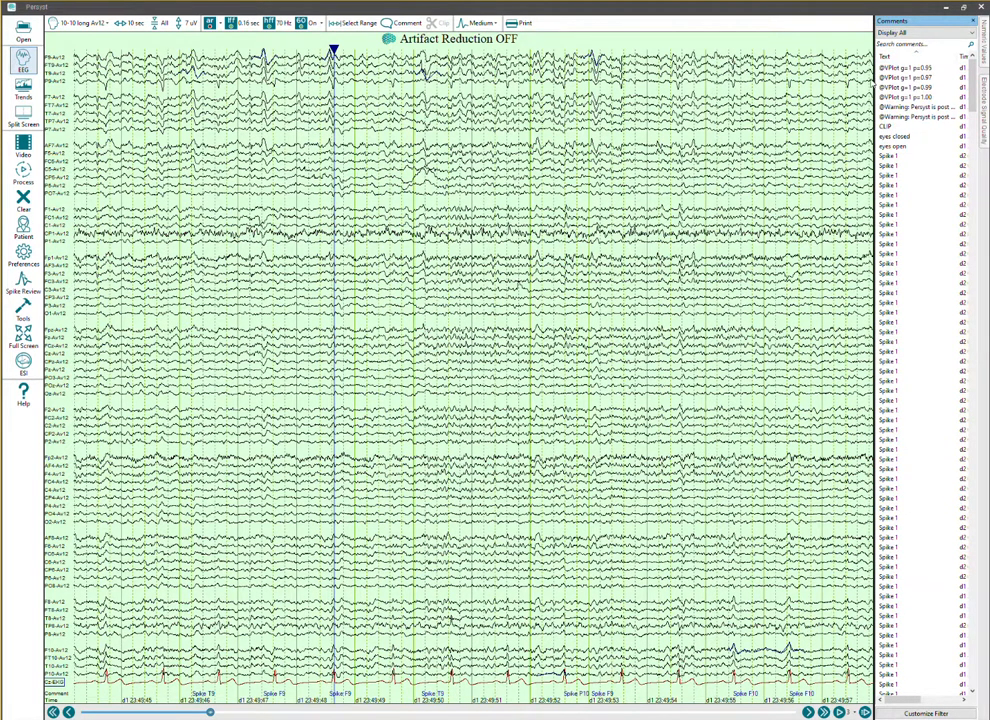
{"action": "left_click_drag", "start_coordinate": [874, 78], "coordinate": [833, 78]}
{"action": "left_click", "coordinate": [856, 70]}
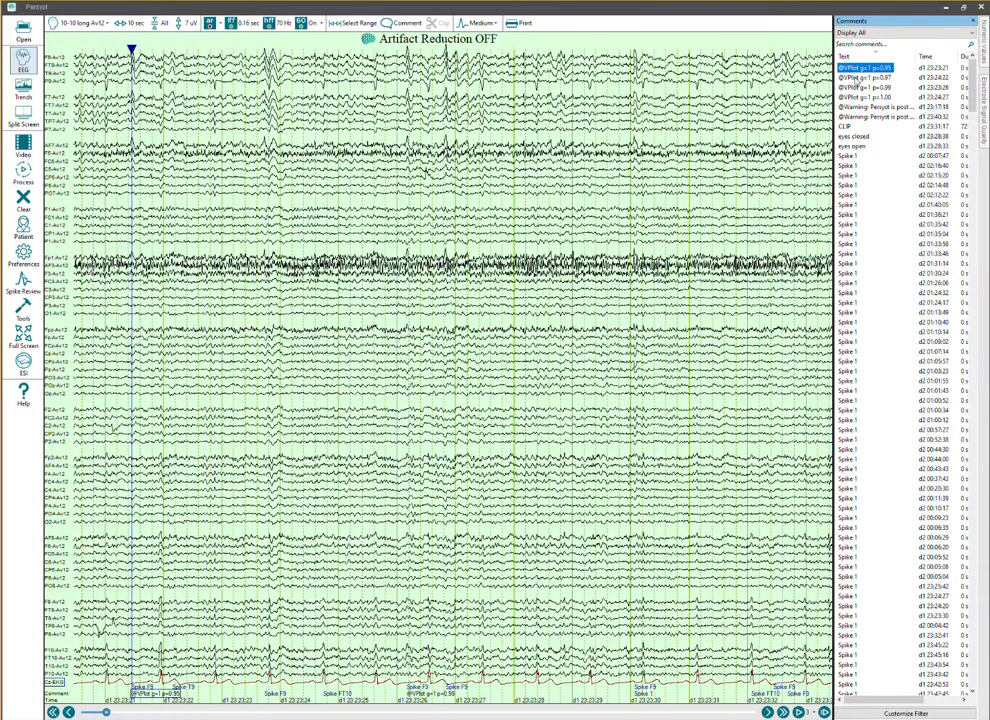
{"action": "left_click", "coordinate": [856, 77]}
{"action": "left_click", "coordinate": [856, 87]}
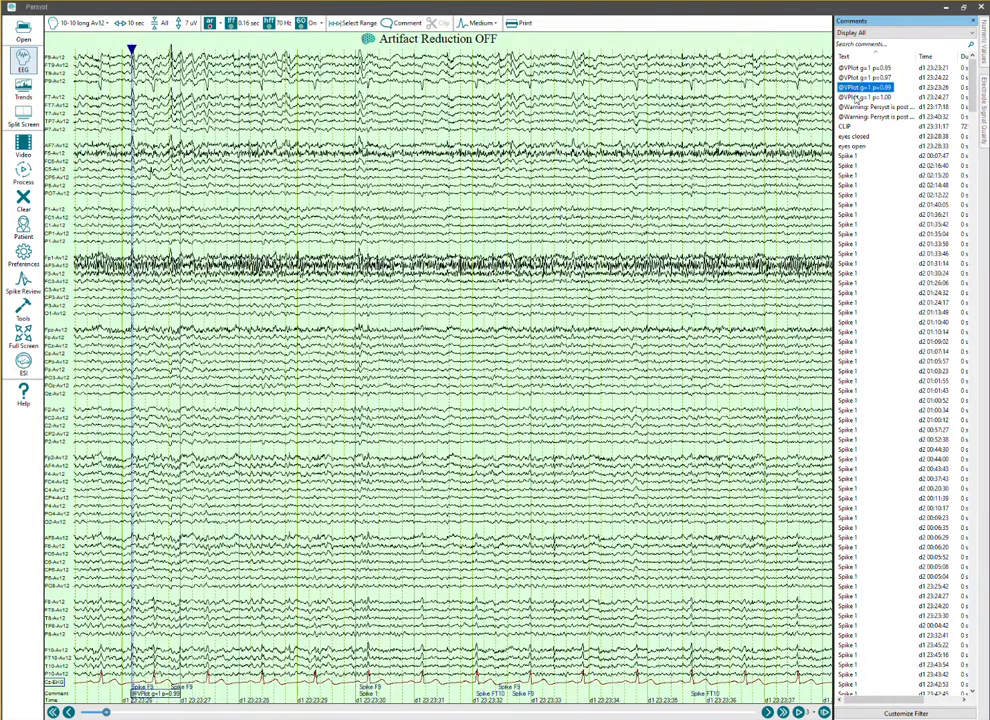
{"action": "left_click", "coordinate": [857, 97]}
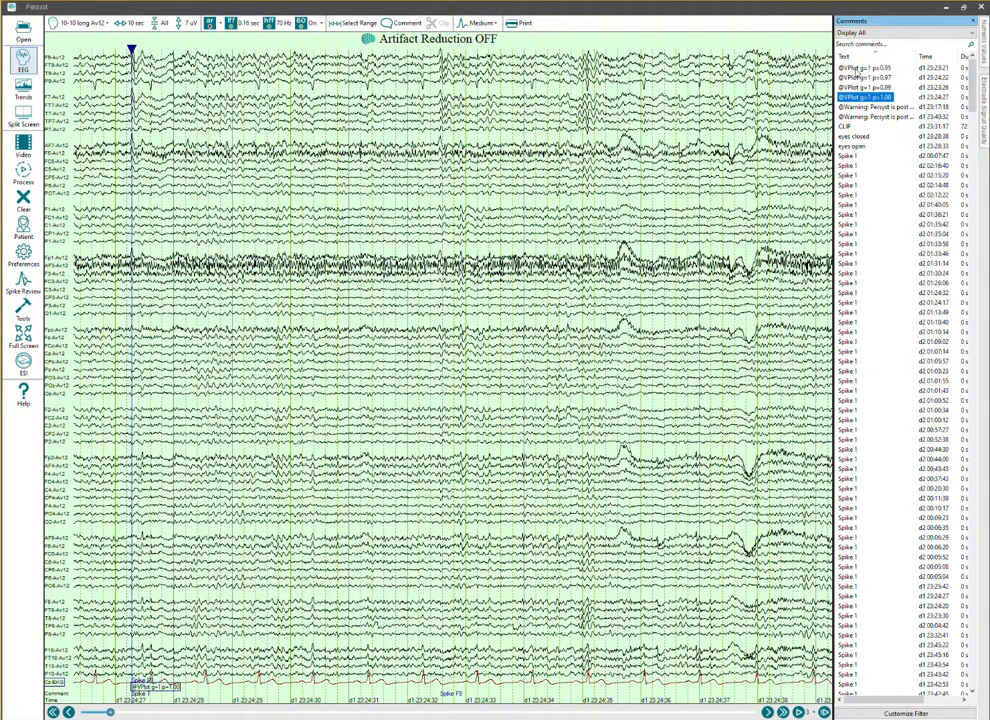
{"action": "left_click", "coordinate": [855, 69], "text": "shift"}
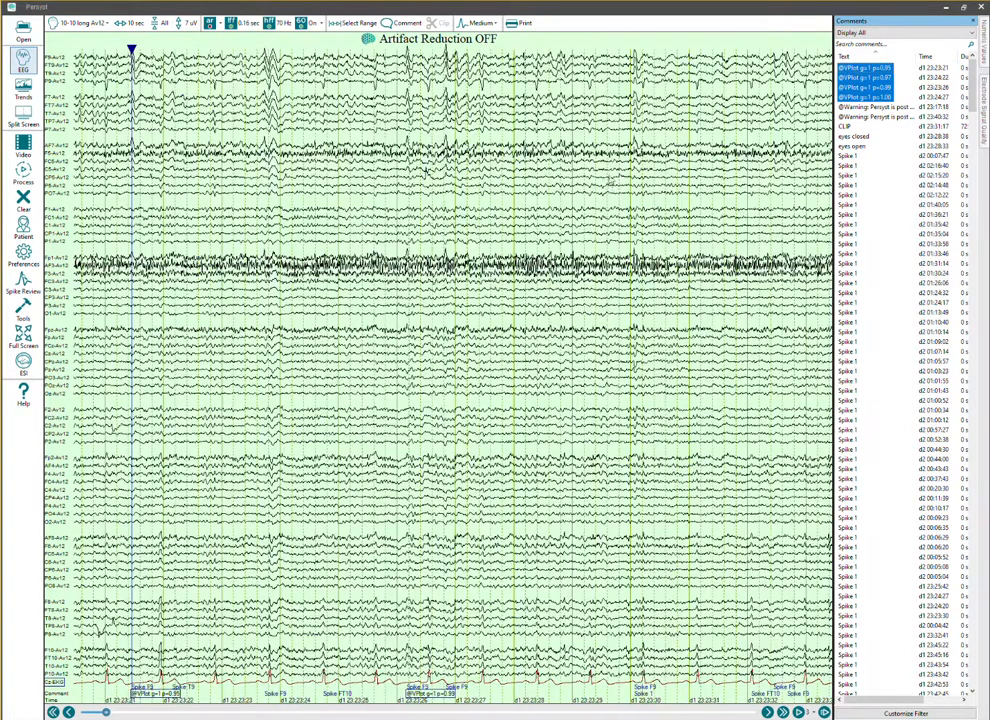